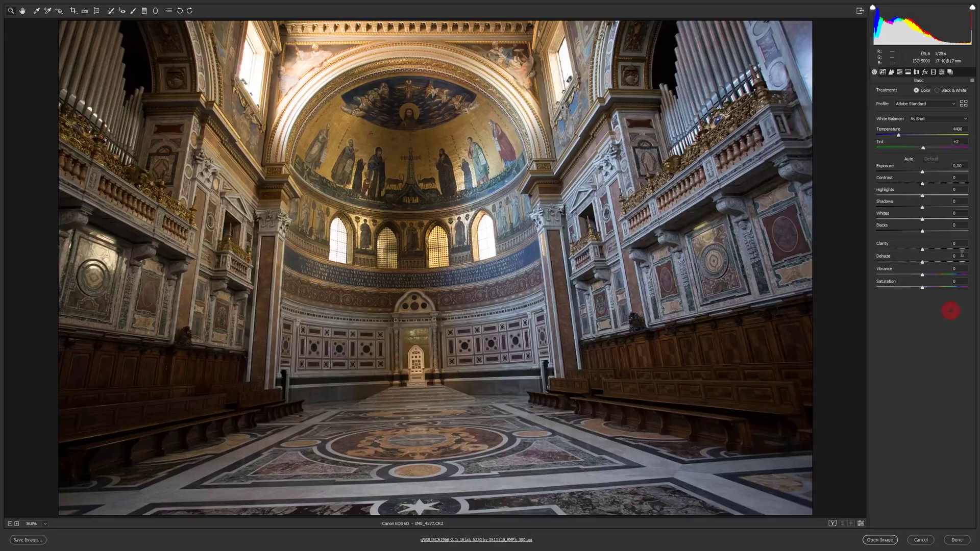
Remove chromatic aberration and enable the Canon EF 17–40mm lens profile correction
{"action": "left_click", "coordinate": [916, 72]}
{"action": "left_click", "coordinate": [893, 106]}
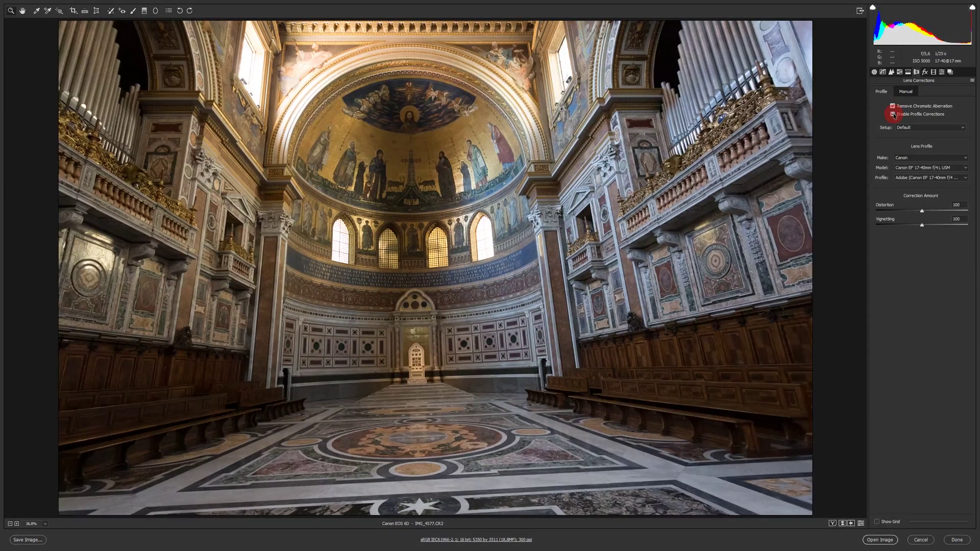
{"action": "left_click", "coordinate": [538, 307]}
{"action": "left_click", "coordinate": [97, 12]}
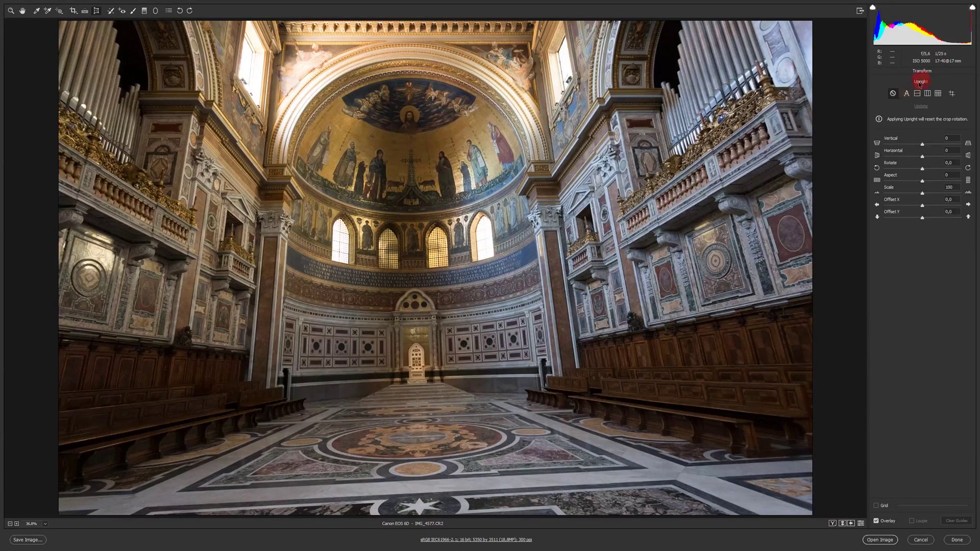
Straighten the interior with about +1.7 rotation and about +9 horizontal perspective
{"action": "left_click_drag", "start_coordinate": [923, 171], "coordinate": [927, 171]}
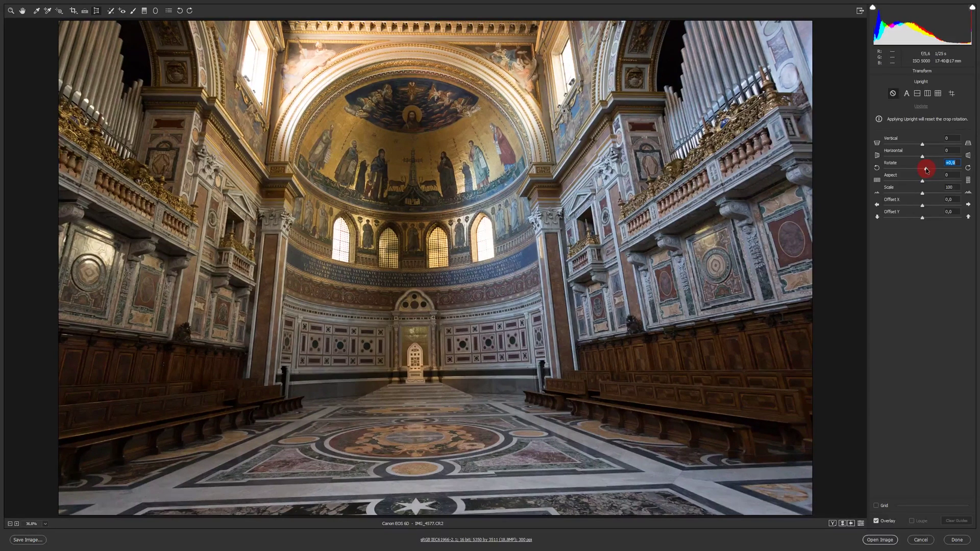
{"action": "left_click_drag", "start_coordinate": [927, 170], "coordinate": [931, 170]}
{"action": "key", "text": "Up"}
{"action": "key", "text": "Up"}
{"action": "key", "text": "Up"}
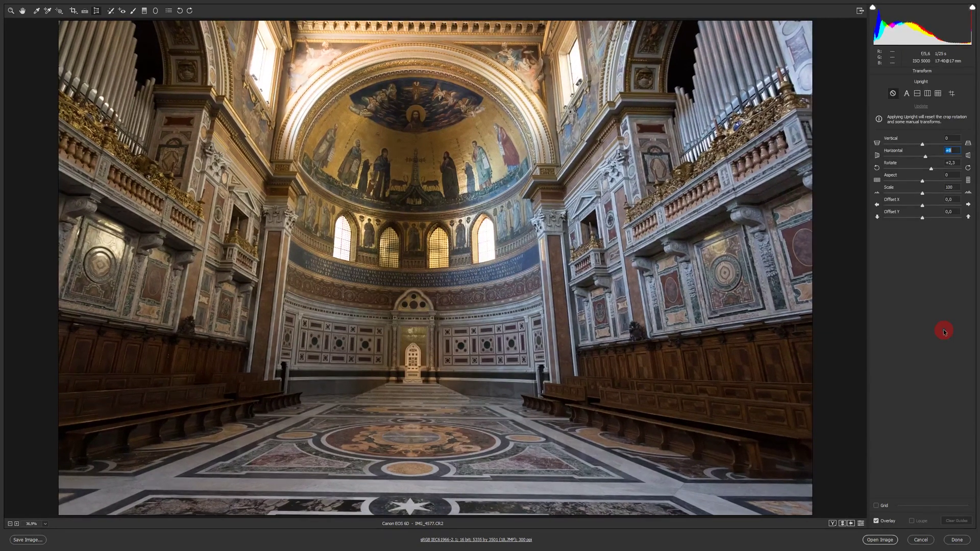
{"action": "key", "text": "Up"}
{"action": "left_click", "coordinate": [953, 162]}
{"action": "key", "text": "Down"}
{"action": "key", "text": "Down"}
{"action": "key", "text": "Down"}
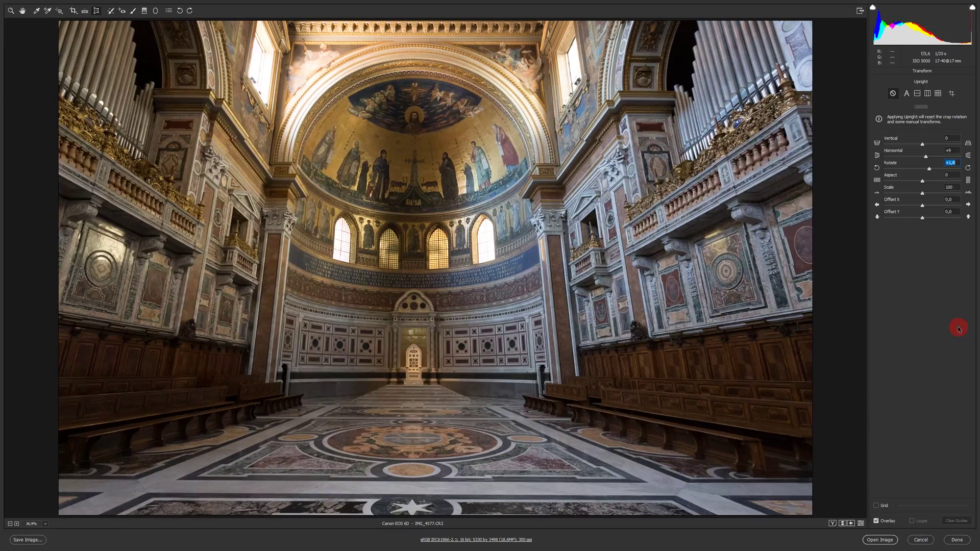
Turn on the grid overlay to check lines and set Scale to 95
{"action": "left_click", "coordinate": [876, 505]}
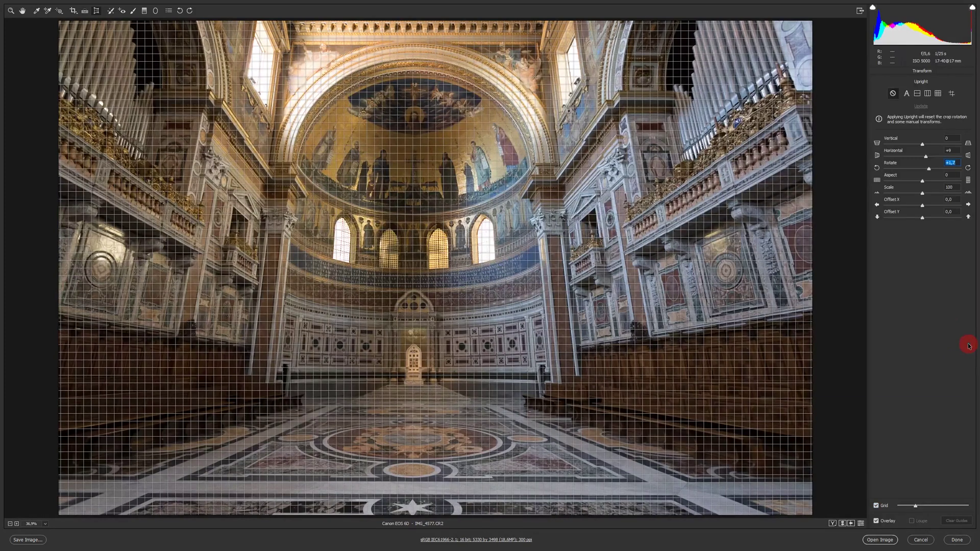
{"action": "type", "text": "95"}
{"action": "key", "text": "Return"}
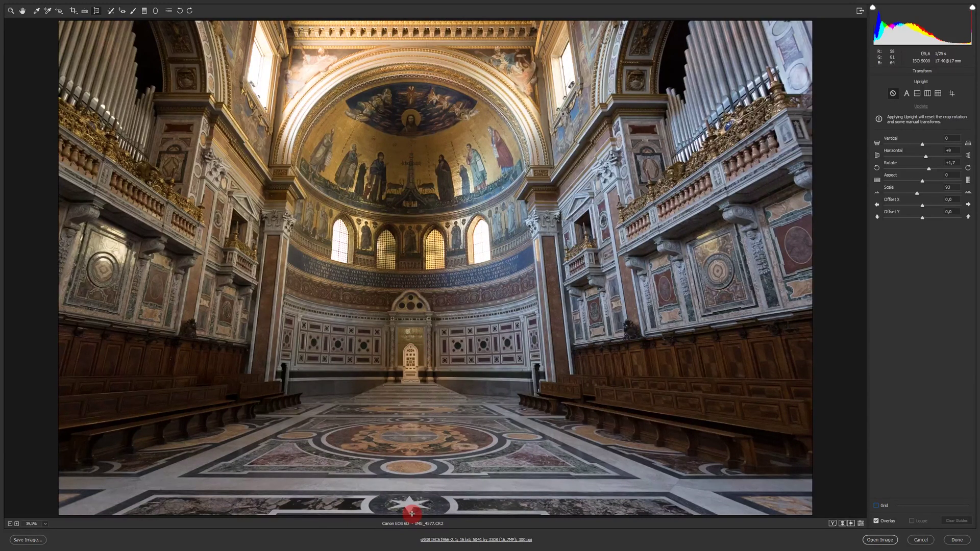
Crop with a constrained ratio, adjusting left and right edges to drop the transparent borders
{"action": "key", "text": "c"}
{"action": "right_click", "coordinate": [284, 203]}
{"action": "left_click", "coordinate": [296, 218]}
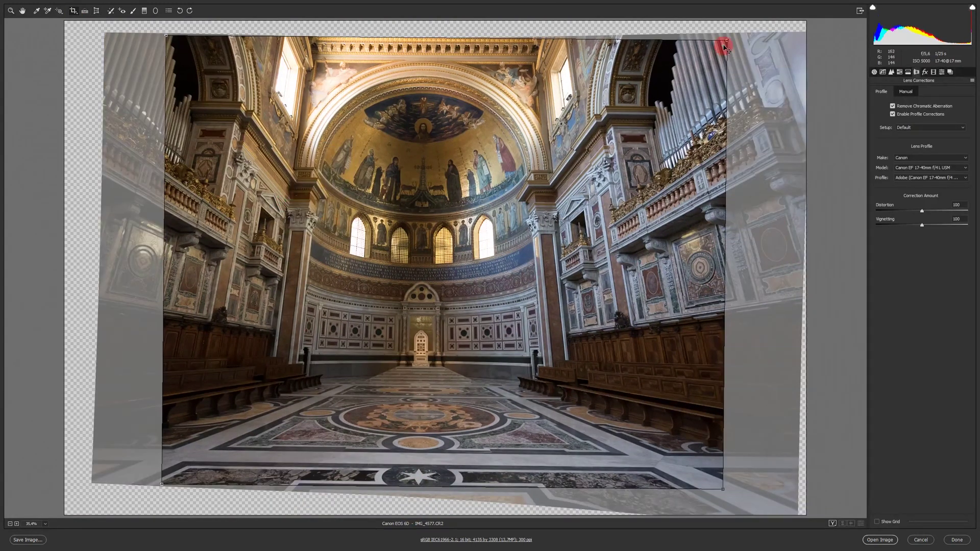
{"action": "left_click_drag", "start_coordinate": [164, 259], "coordinate": [104, 260]}
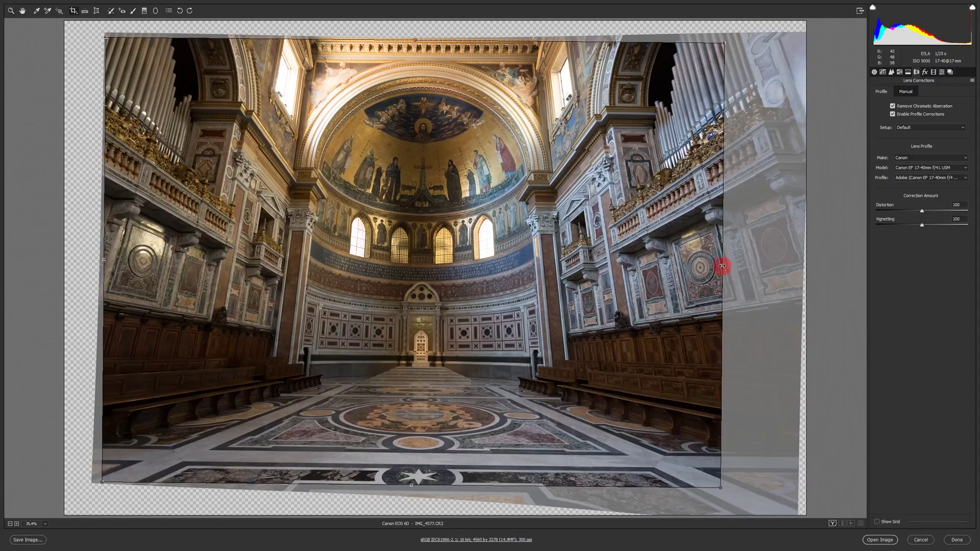
{"action": "left_click_drag", "start_coordinate": [726, 271], "coordinate": [738, 265]}
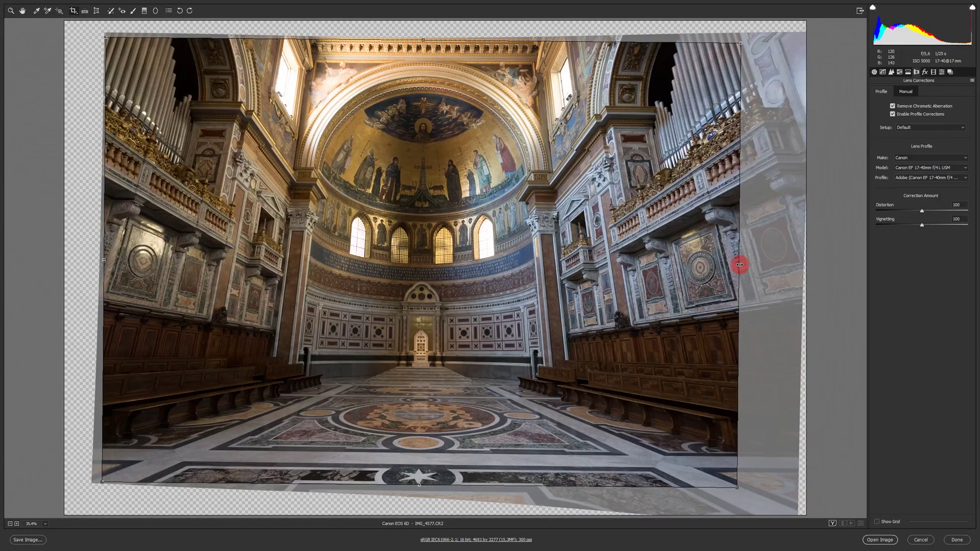
{"action": "key", "text": "z"}
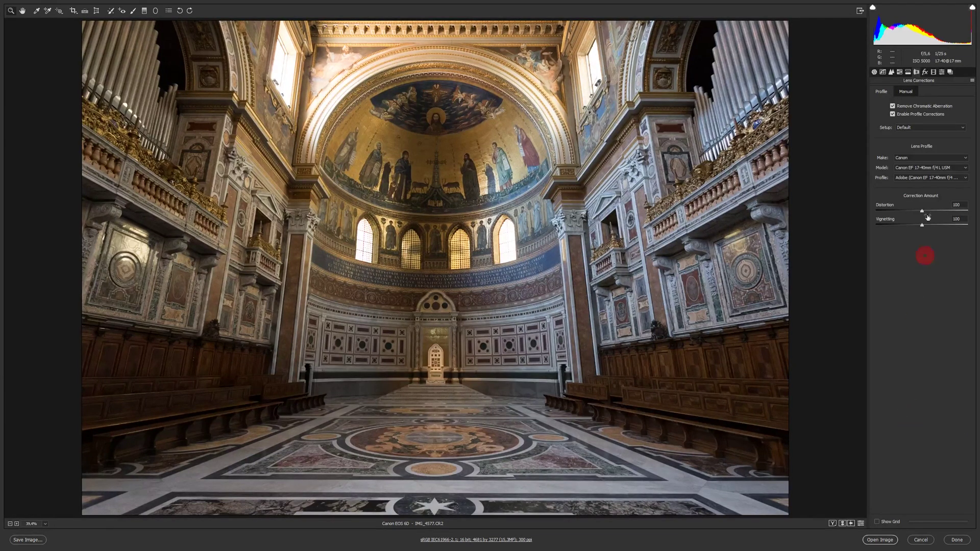
{"action": "left_click", "coordinate": [875, 73]}
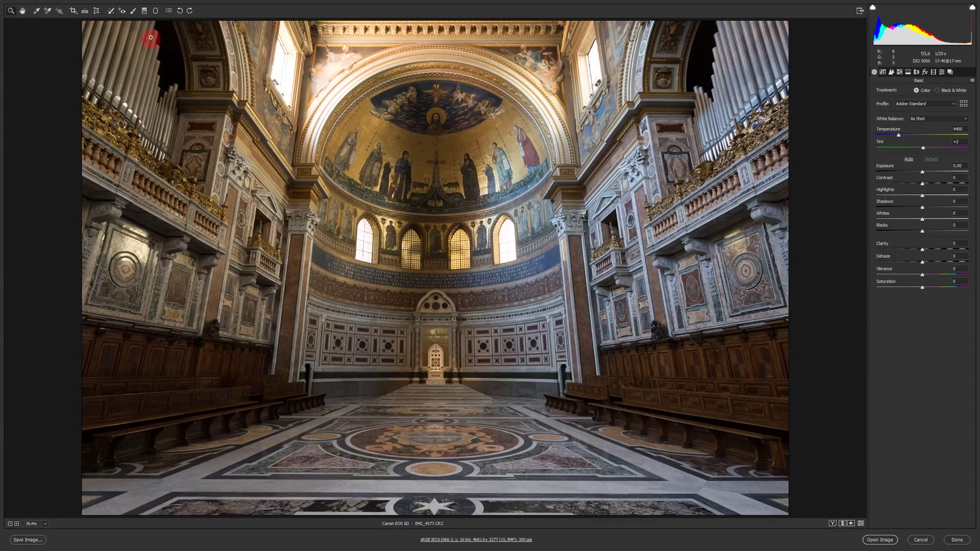
{"action": "left_click", "coordinate": [145, 11]}
Add a left-edge graduated filter with cooler temperature and brighter shadows
{"action": "left_click_drag", "start_coordinate": [79, 295], "coordinate": [486, 297]}
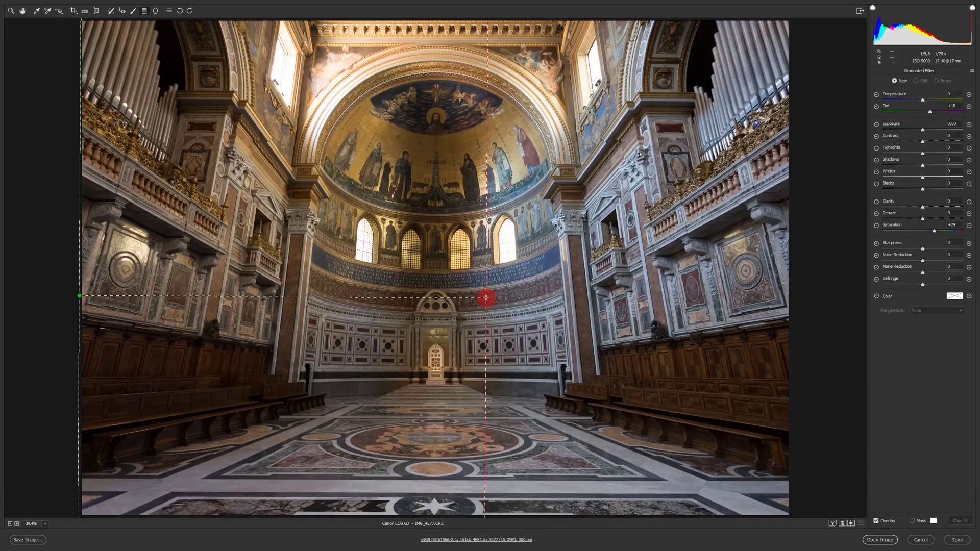
{"action": "left_click", "coordinate": [923, 100]}
{"action": "left_click_drag", "start_coordinate": [923, 100], "coordinate": [920, 100]}
{"action": "left_click_drag", "start_coordinate": [920, 100], "coordinate": [919, 101]}
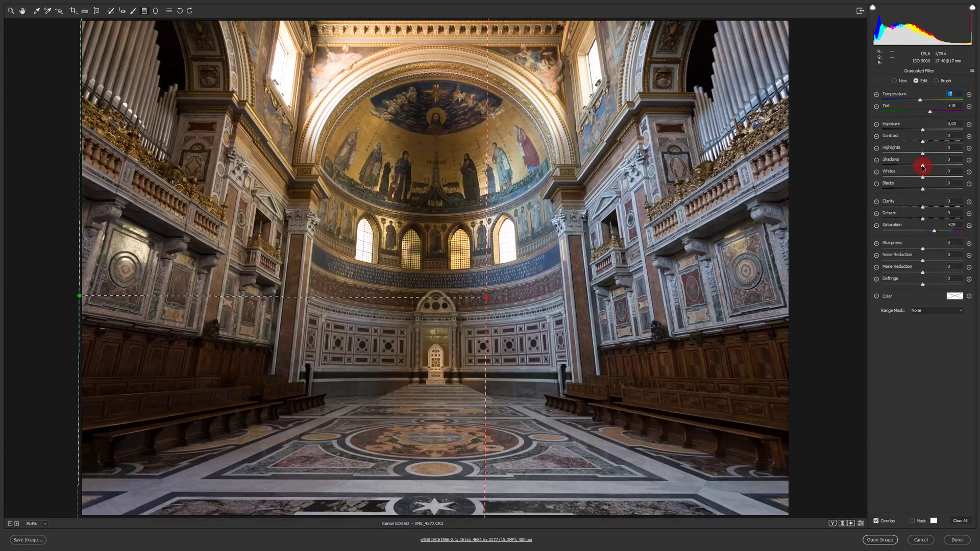
{"action": "left_click_drag", "start_coordinate": [923, 165], "coordinate": [943, 163]}
Add a warming right-edge graduated filter with shadows at 0, and zero the left filter's saturation
{"action": "left_click", "coordinate": [623, 245]}
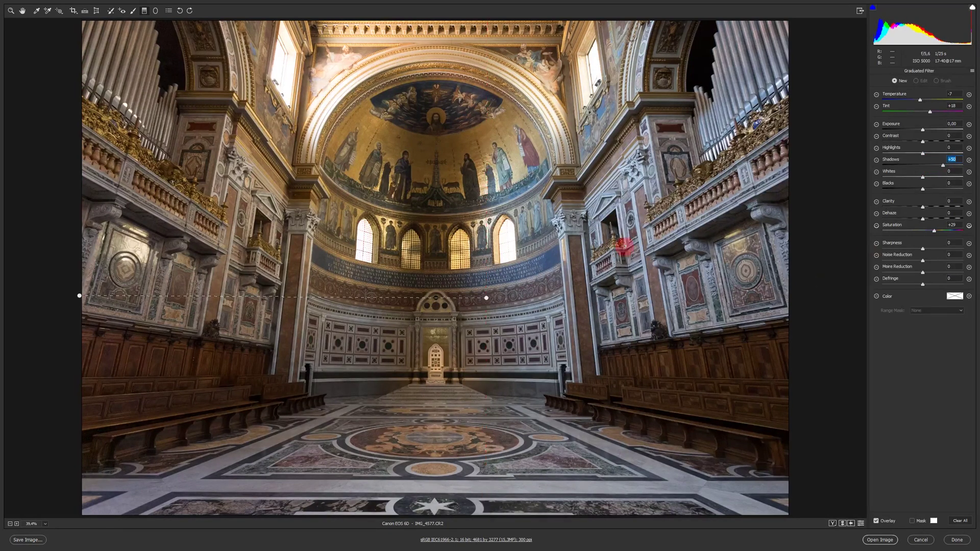
{"action": "mouse_move", "coordinate": [791, 289]}
{"action": "left_mouse_down"}
{"action": "mouse_move", "coordinate": [435, 295]}
{"action": "mouse_move", "coordinate": [410, 287]}
{"action": "left_mouse_up"}
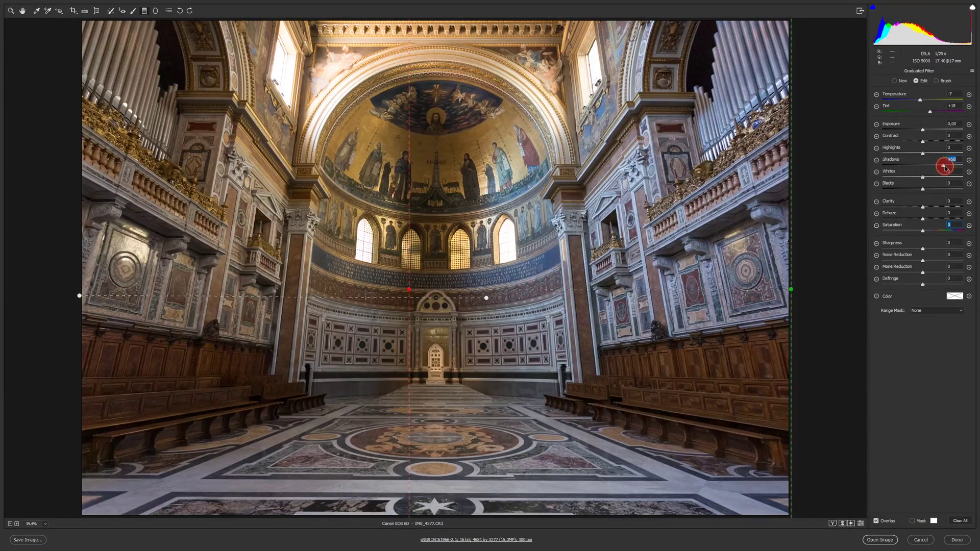
{"action": "double_click", "coordinate": [942, 165]}
{"action": "left_click_drag", "start_coordinate": [923, 103], "coordinate": [929, 98]}
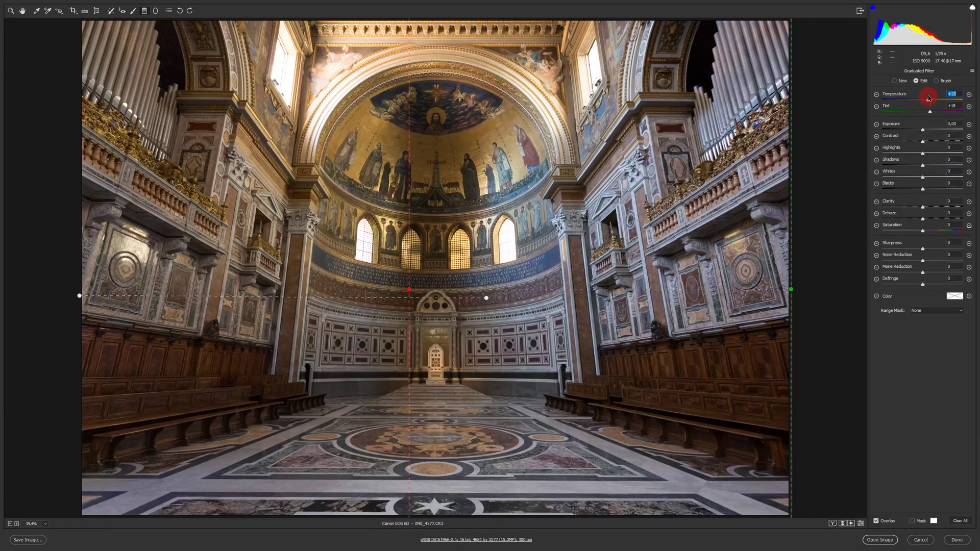
{"action": "left_click", "coordinate": [120, 294]}
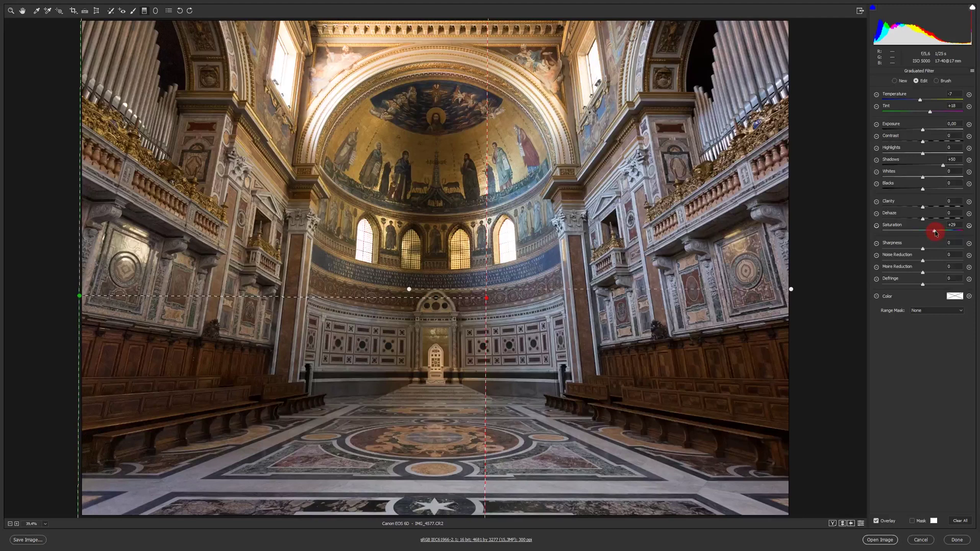
{"action": "double_click", "coordinate": [935, 232]}
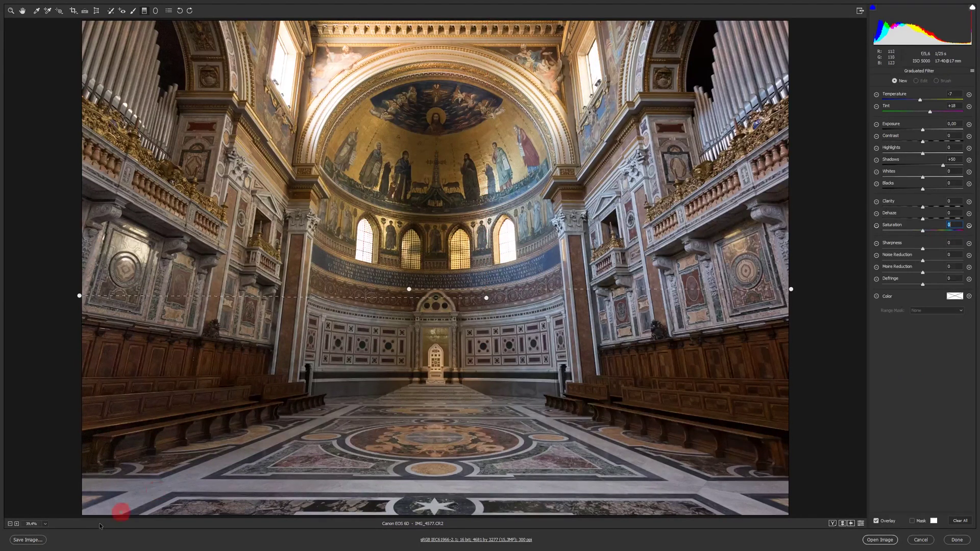
Add a bottom-left graduated filter with slightly less magenta tint
{"action": "mouse_move", "coordinate": [80, 514]}
{"action": "left_mouse_down"}
{"action": "mouse_move", "coordinate": [181, 451]}
{"action": "mouse_move", "coordinate": [234, 387]}
{"action": "left_mouse_up"}
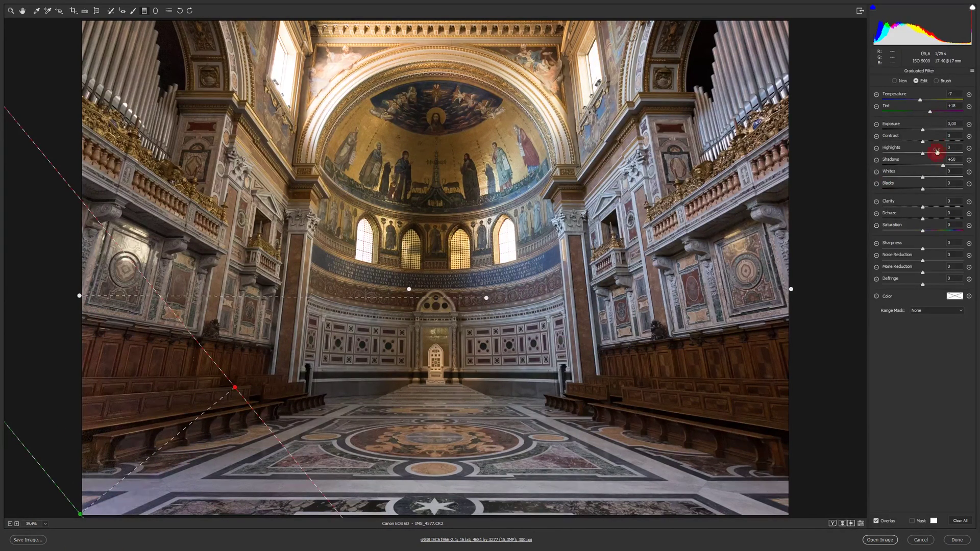
{"action": "mouse_move", "coordinate": [930, 117]}
{"action": "left_mouse_down"}
{"action": "mouse_move", "coordinate": [921, 111]}
{"action": "mouse_move", "coordinate": [932, 99]}
{"action": "left_mouse_up"}
{"action": "left_click", "coordinate": [842, 411]}
{"action": "key", "text": "z"}
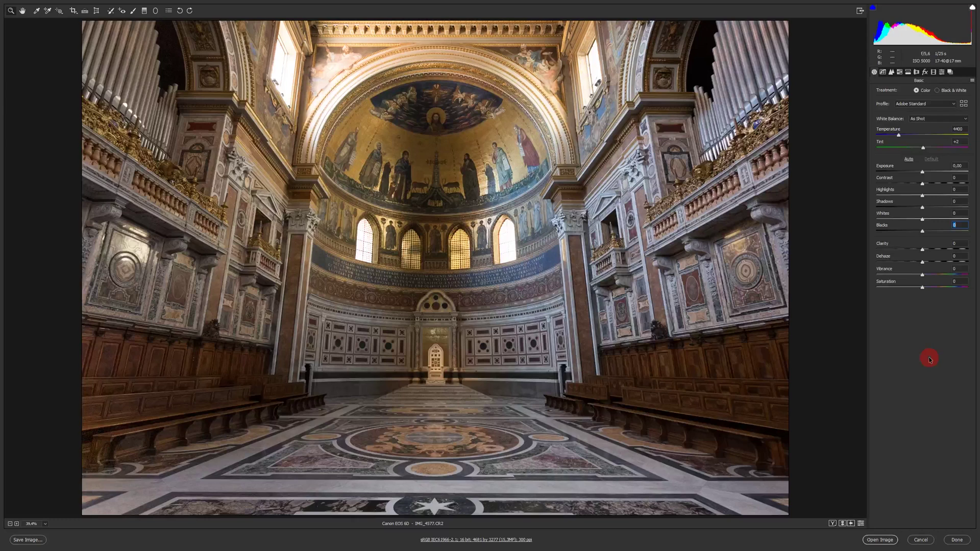
Set Blacks to -5 while watching the Alt clipping preview
{"action": "key", "text": "alt"}
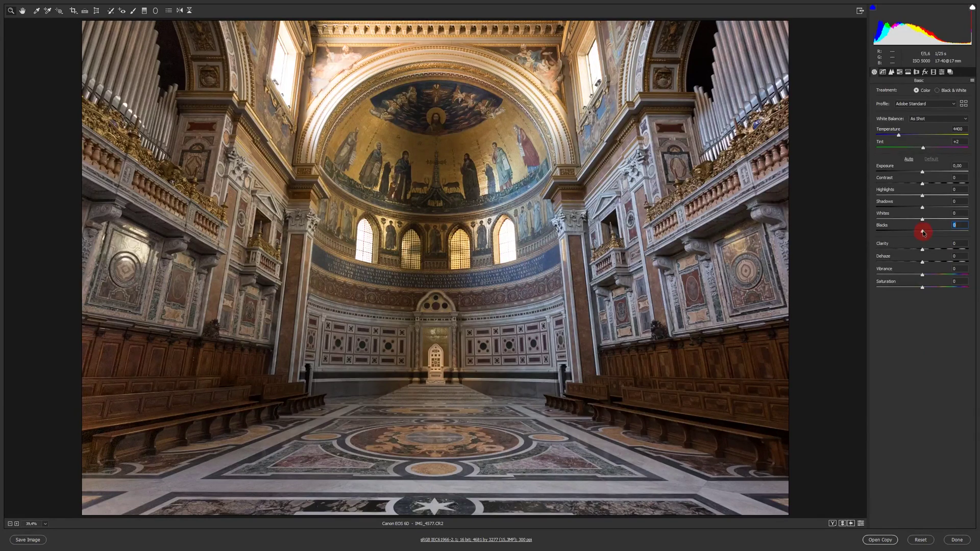
{"action": "left_click_drag", "start_coordinate": [923, 232], "coordinate": [922, 234]}
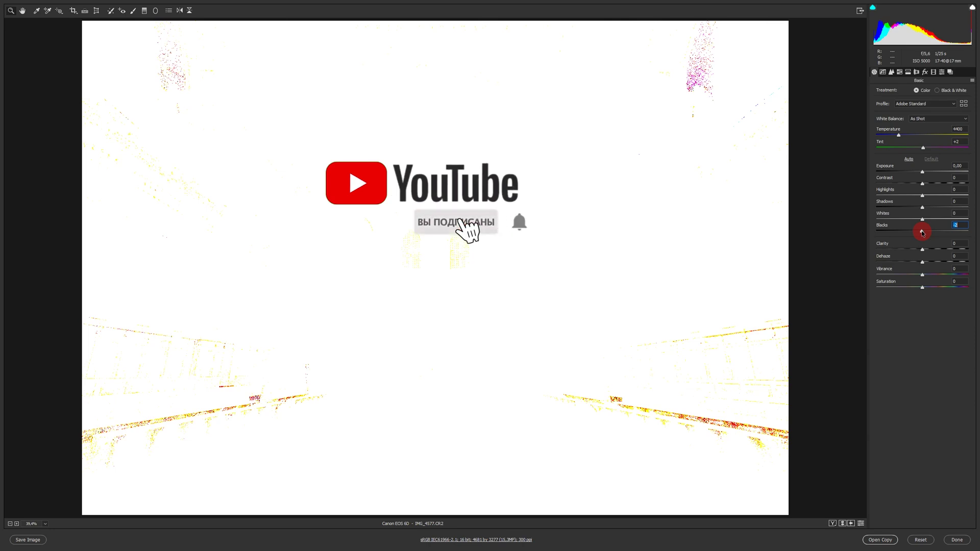
{"action": "left_click_drag", "start_coordinate": [922, 234], "coordinate": [920, 233]}
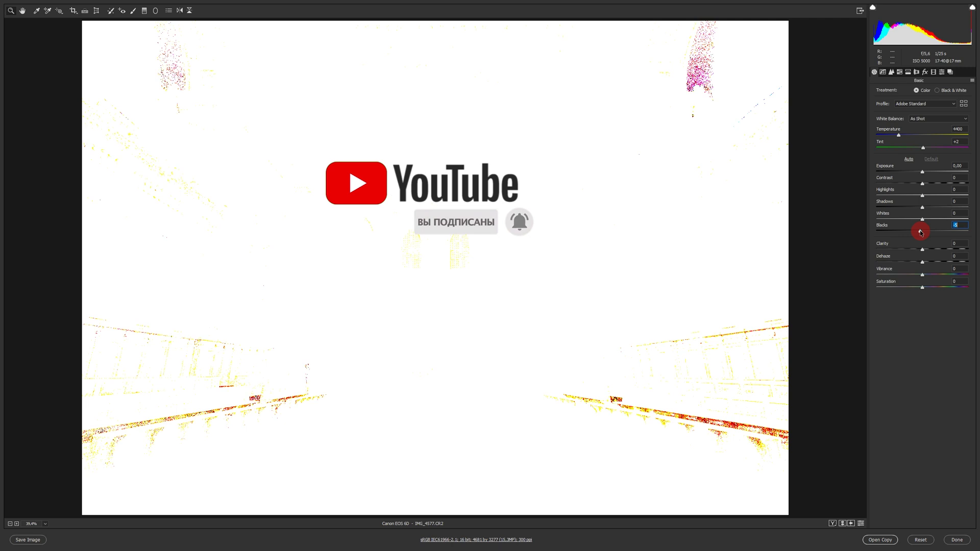
{"action": "left_click_drag", "start_coordinate": [922, 234], "coordinate": [921, 233]}
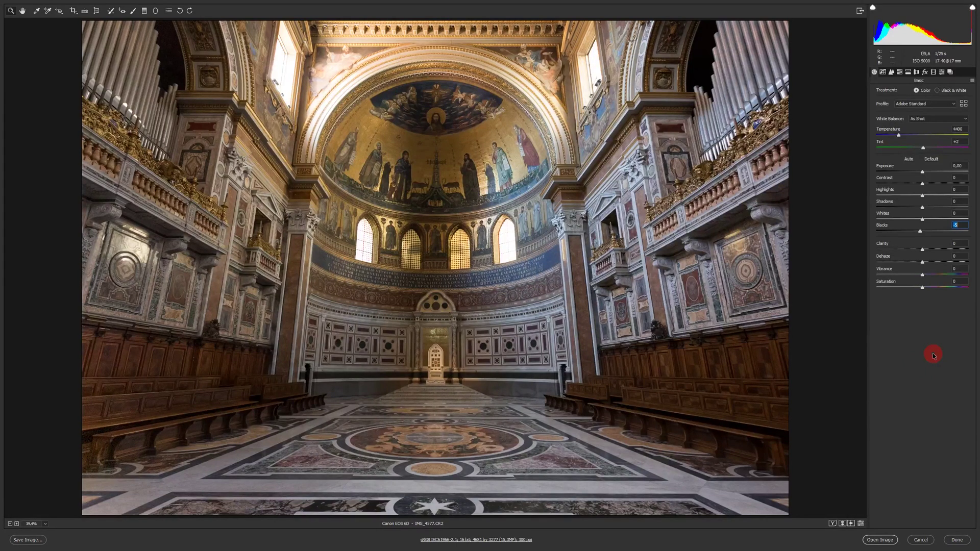
Set Whites to +10 and pull Highlights down to -100
{"action": "left_click", "coordinate": [922, 219], "text": "alt"}
{"action": "left_click_drag", "start_coordinate": [922, 220], "coordinate": [935, 214]}
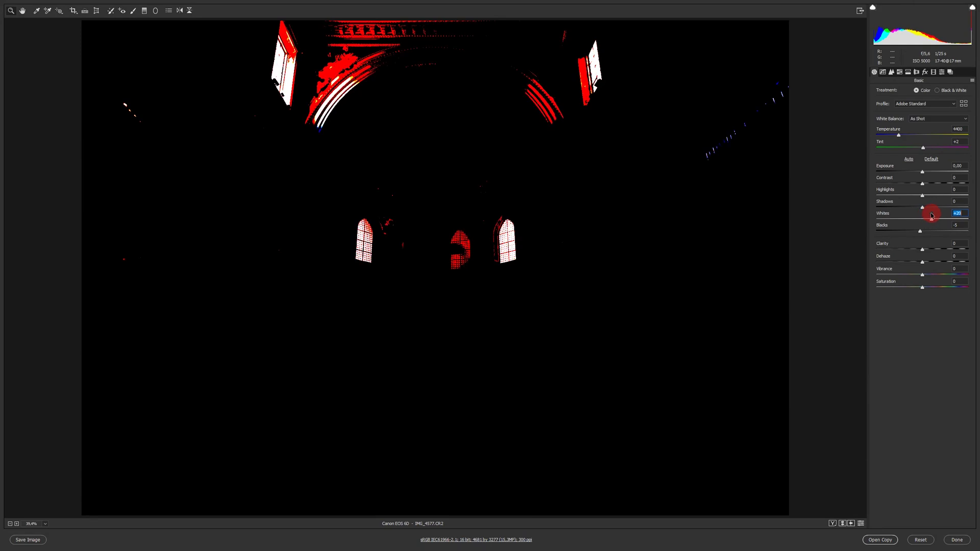
{"action": "mouse_move", "coordinate": [935, 214]}
{"action": "left_mouse_down"}
{"action": "mouse_move", "coordinate": [946, 210]}
{"action": "mouse_move", "coordinate": [927, 215]}
{"action": "left_mouse_up"}
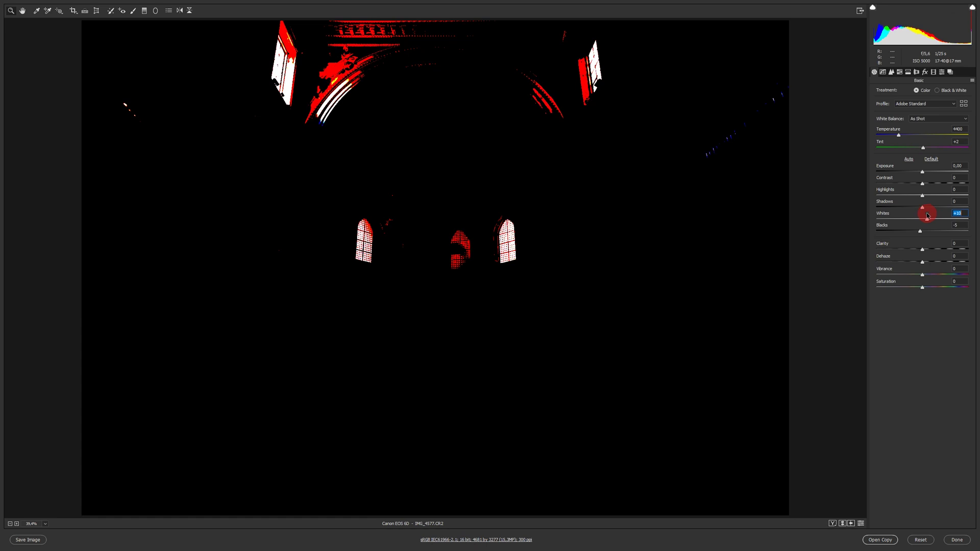
{"action": "left_click_drag", "start_coordinate": [927, 215], "coordinate": [927, 215]}
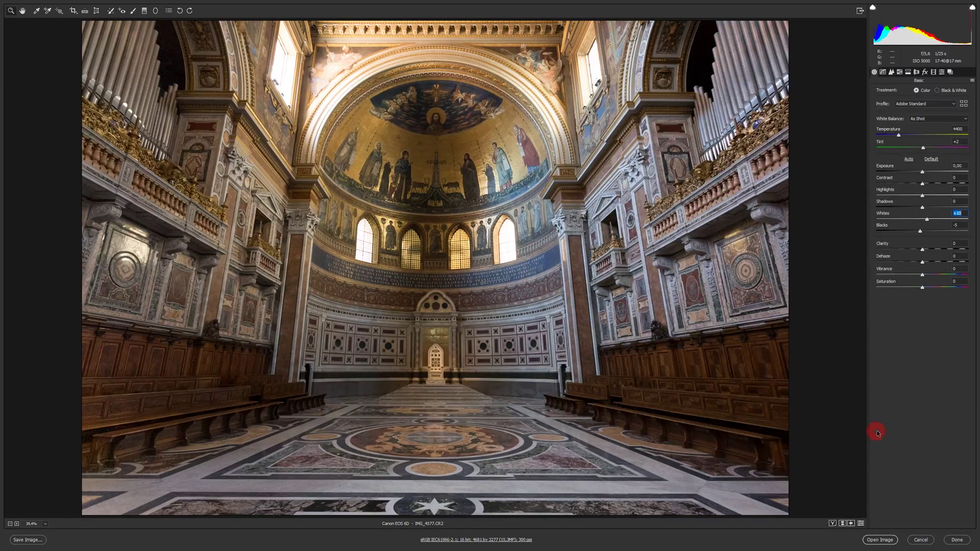
{"action": "left_click_drag", "start_coordinate": [923, 197], "coordinate": [862, 202]}
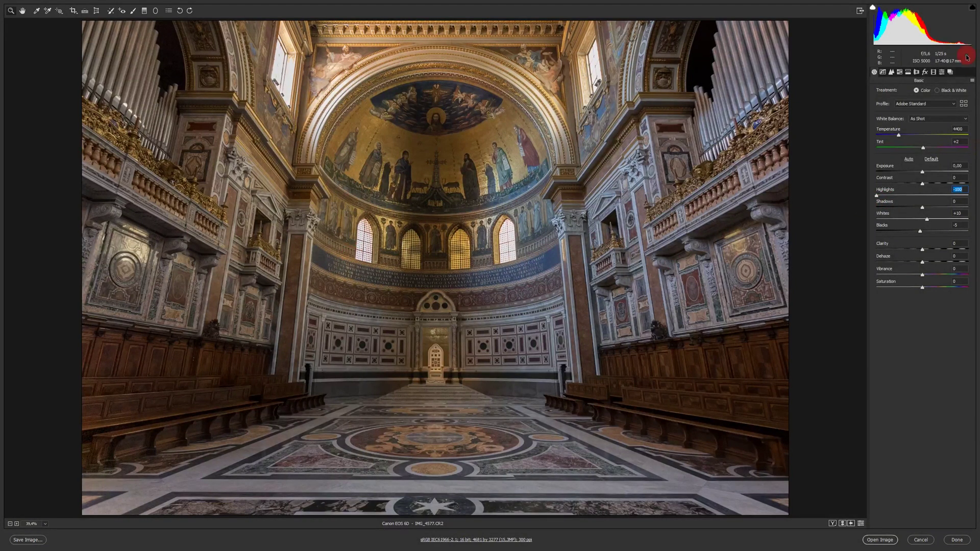
Lift Shadows to +51 and raise Exposure to +0.35
{"action": "left_click_drag", "start_coordinate": [922, 207], "coordinate": [949, 206]}
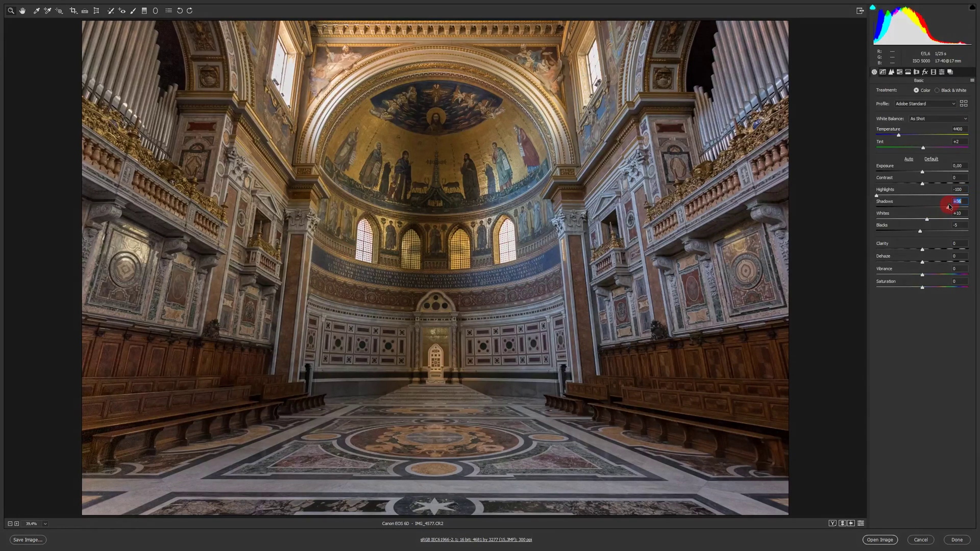
{"action": "left_click_drag", "start_coordinate": [949, 206], "coordinate": [946, 207]}
{"action": "left_click", "coordinate": [923, 174]}
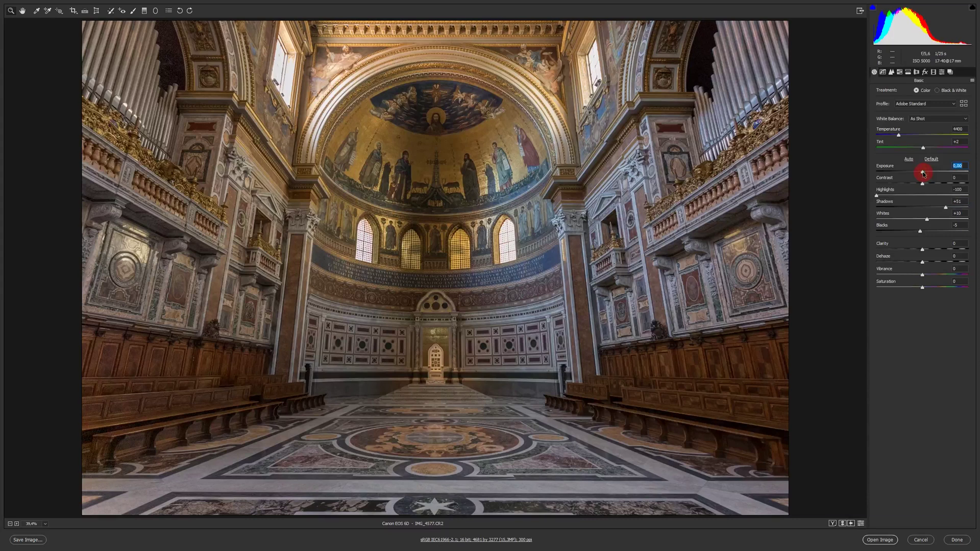
{"action": "left_click_drag", "start_coordinate": [922, 174], "coordinate": [926, 173]}
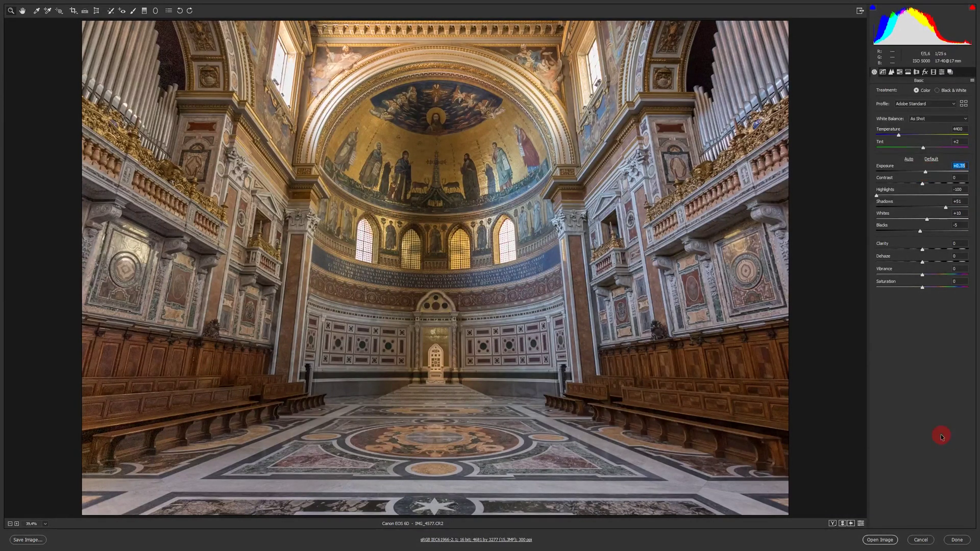
Lower Saturation to about -18, boost Vibrance to +55 and set Clarity to 5
{"action": "left_click_drag", "start_coordinate": [923, 289], "coordinate": [915, 292]}
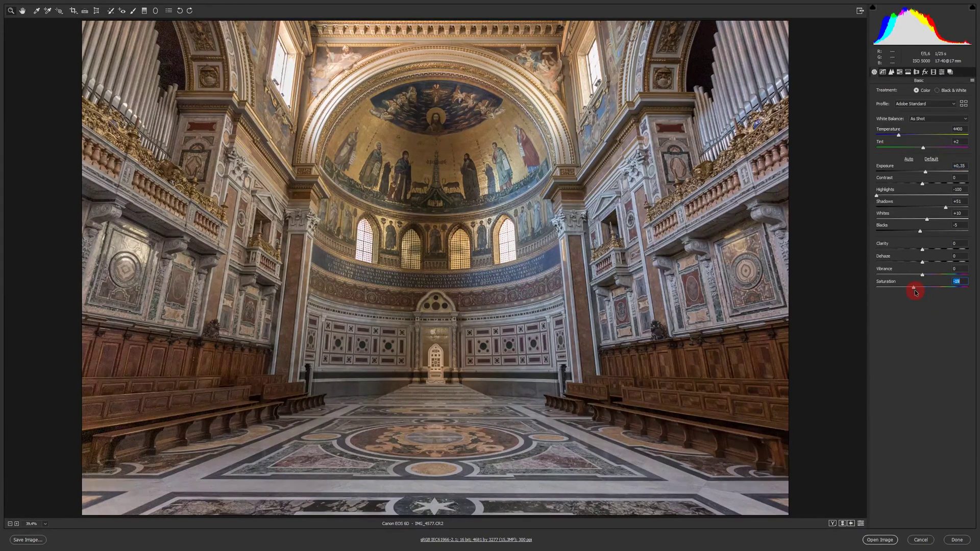
{"action": "left_click", "coordinate": [923, 275]}
{"action": "left_click_drag", "start_coordinate": [923, 276], "coordinate": [949, 269]}
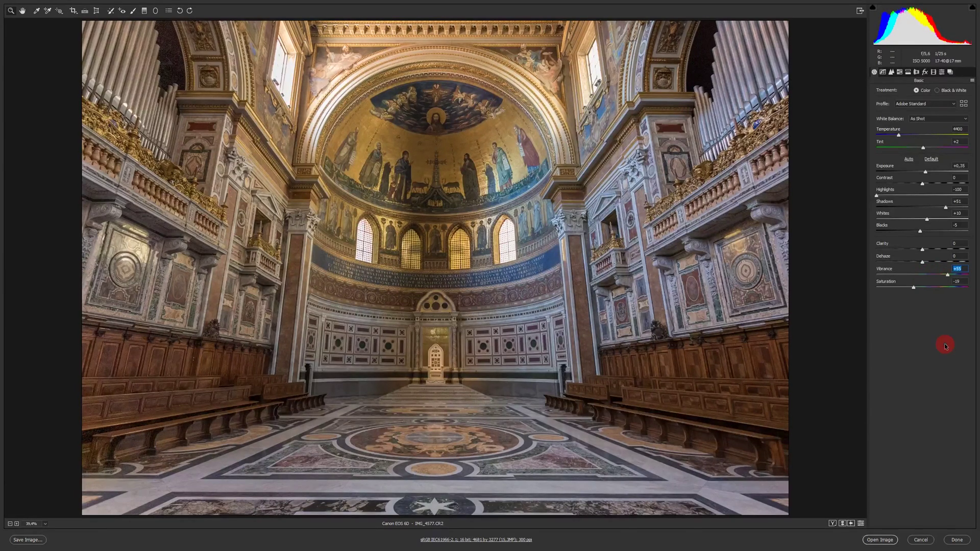
{"action": "left_click", "coordinate": [958, 244]}
{"action": "type", "text": "5"}
Set Blue Primary Hue to -8 and shift HSL hues per colour (Greens -51, Aquas +68)
{"action": "left_click", "coordinate": [934, 72]}
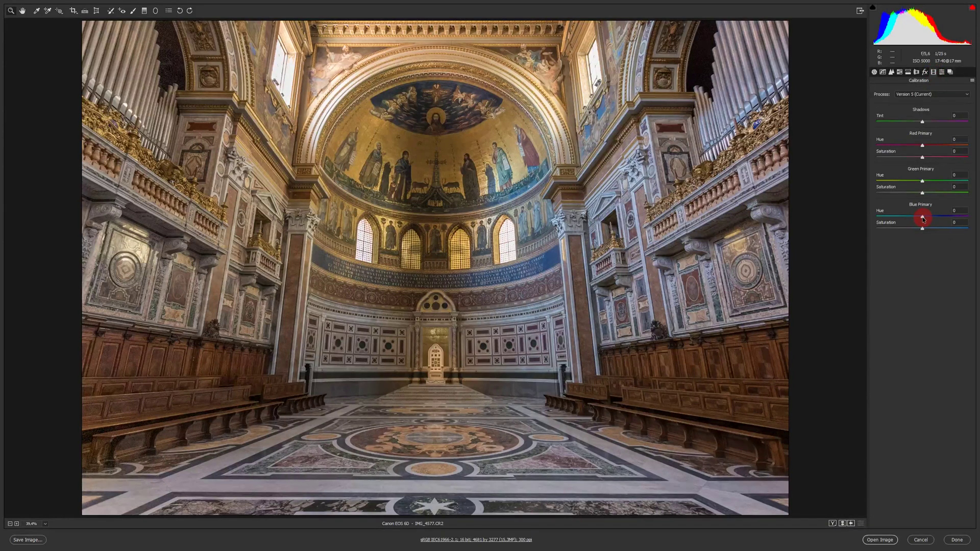
{"action": "left_click_drag", "start_coordinate": [923, 218], "coordinate": [918, 218]}
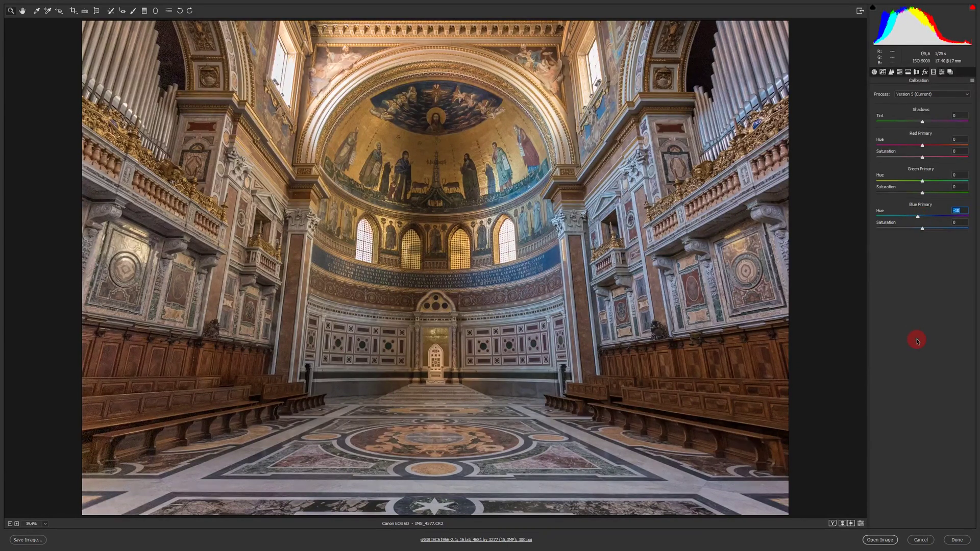
{"action": "left_click", "coordinate": [901, 73]}
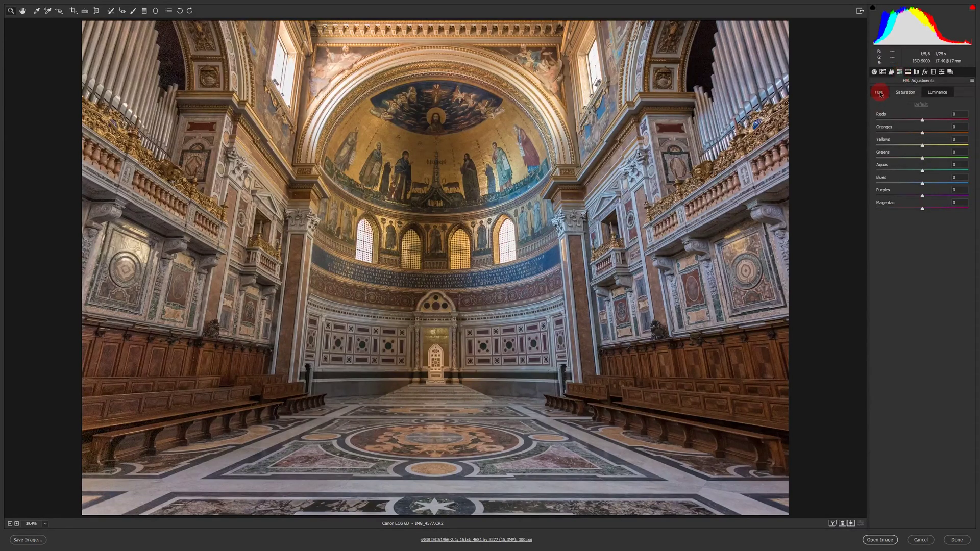
{"action": "left_click_drag", "start_coordinate": [922, 121], "coordinate": [914, 133]}
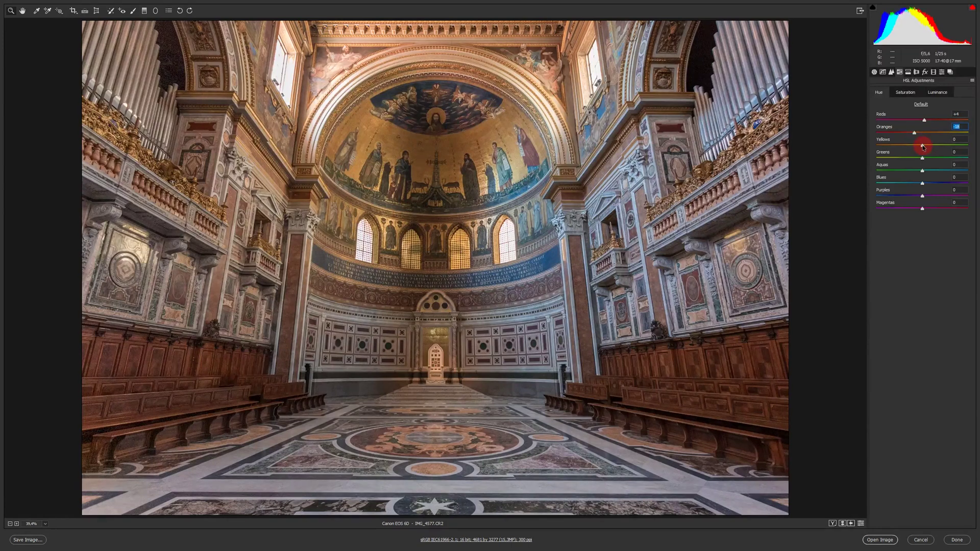
{"action": "mouse_move", "coordinate": [922, 146]}
{"action": "left_mouse_down"}
{"action": "mouse_move", "coordinate": [894, 158]}
{"action": "mouse_move", "coordinate": [954, 170]}
{"action": "mouse_move", "coordinate": [918, 184]}
{"action": "mouse_move", "coordinate": [927, 208]}
{"action": "left_mouse_up"}
{"action": "left_click", "coordinate": [882, 72]}
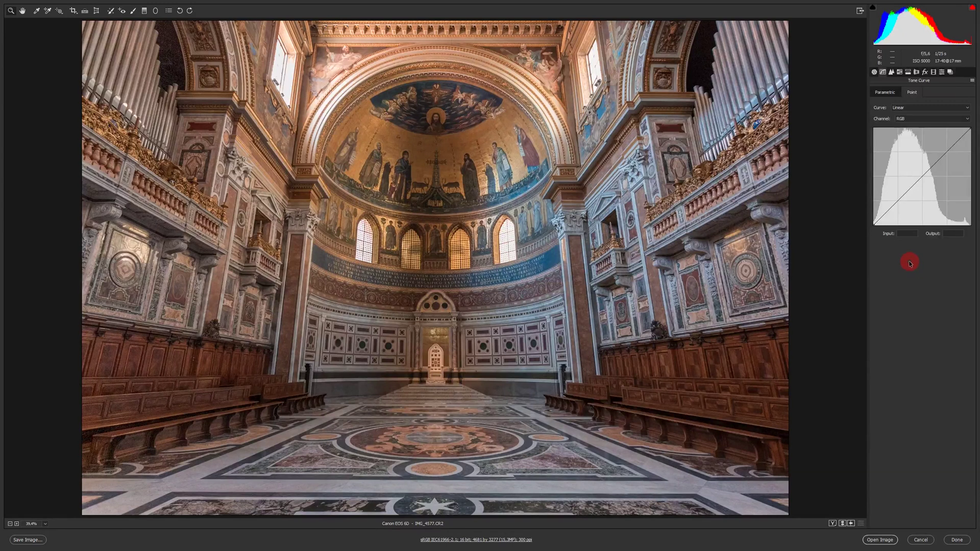
Shape a point curve with raised highlights, lowered shadows, lifted black point and a midpoint anchor
{"action": "left_click_drag", "start_coordinate": [945, 153], "coordinate": [944, 149]}
{"action": "left_click_drag", "start_coordinate": [900, 196], "coordinate": [900, 205]}
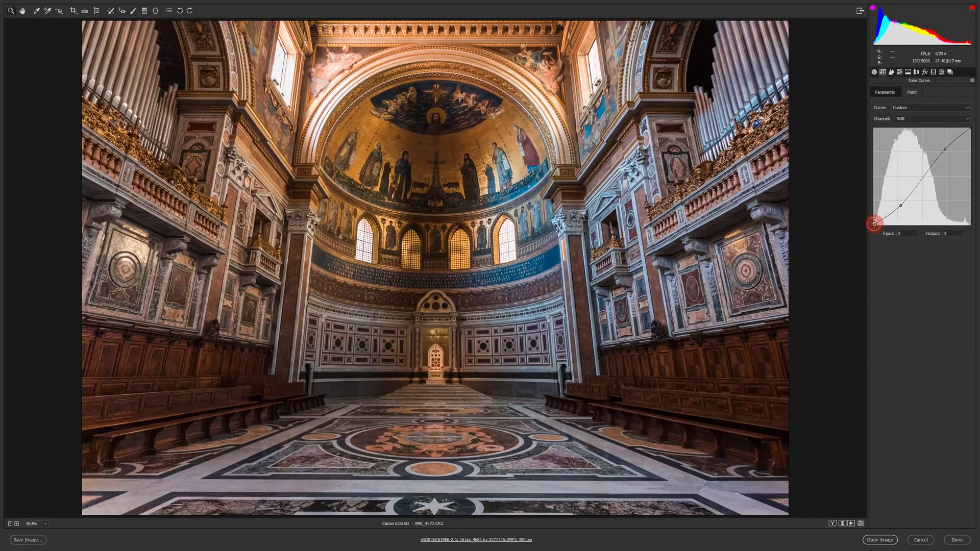
{"action": "left_click_drag", "start_coordinate": [874, 224], "coordinate": [873, 222]}
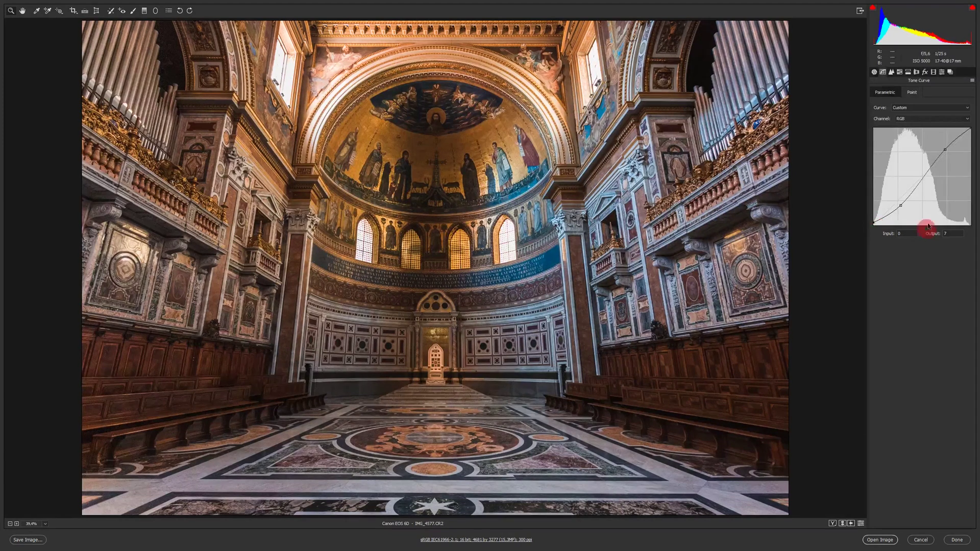
{"action": "left_click", "coordinate": [923, 175]}
{"action": "left_click_drag", "start_coordinate": [923, 175], "coordinate": [923, 176]}
Open the graded image in Photoshop and duplicate the Background layer
{"action": "left_click", "coordinate": [880, 540]}
{"action": "left_click_drag", "start_coordinate": [943, 327], "coordinate": [957, 545]}
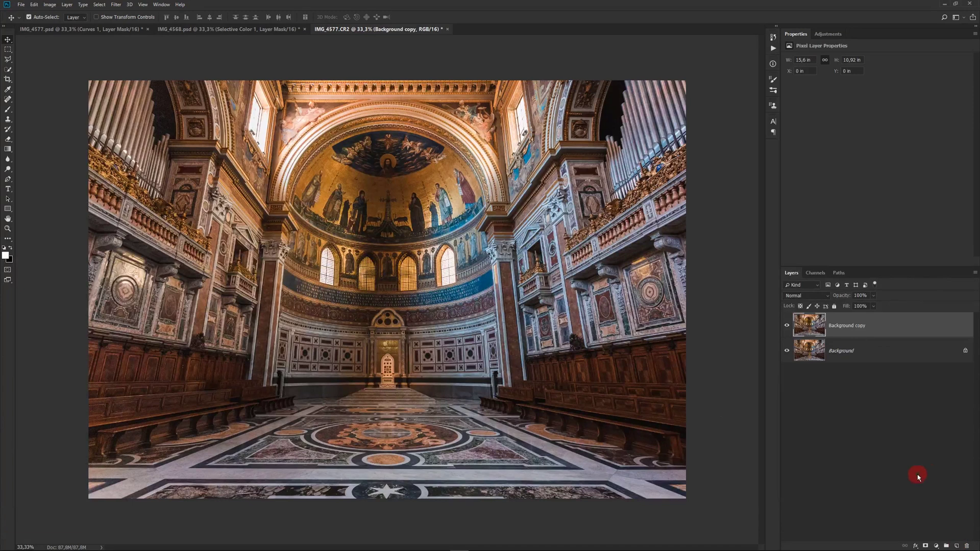
{"action": "left_click", "coordinate": [117, 5]}
{"action": "mouse_move", "coordinate": [157, 156]}
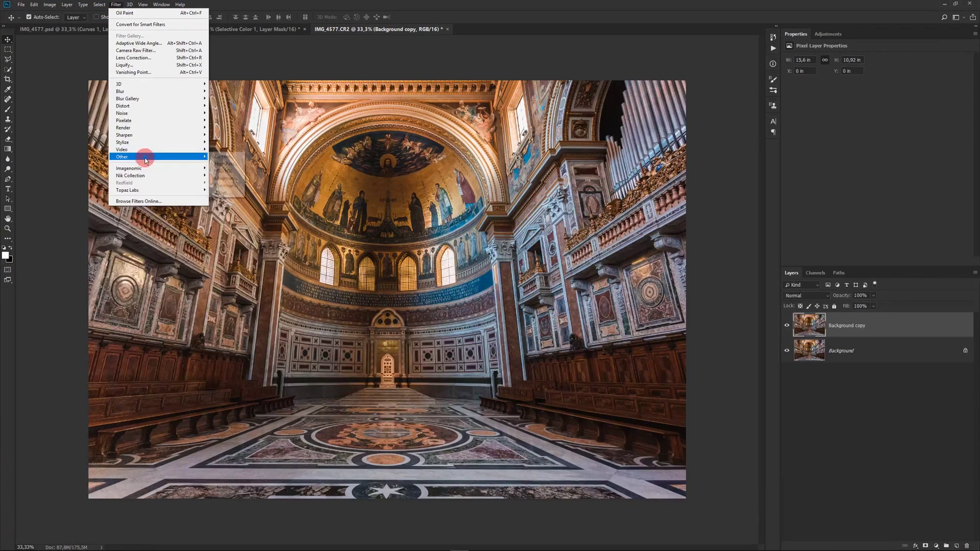
{"action": "left_click", "coordinate": [226, 164]}
Apply a High Pass filter of about 20 pixels to the copy after comparing previews
{"action": "left_click_drag", "start_coordinate": [470, 129], "coordinate": [843, 110]}
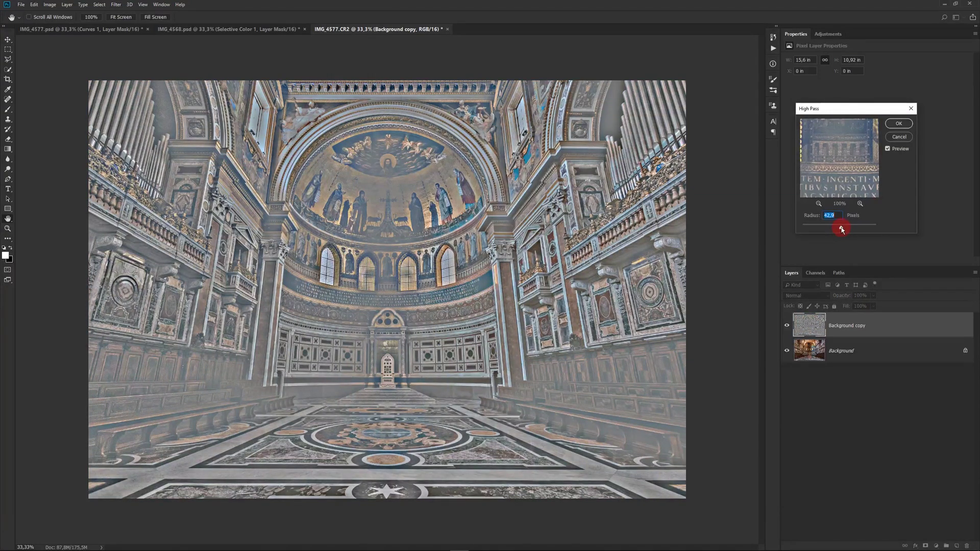
{"action": "mouse_move", "coordinate": [840, 232]}
{"action": "left_mouse_down"}
{"action": "mouse_move", "coordinate": [804, 230]}
{"action": "mouse_move", "coordinate": [815, 227]}
{"action": "left_mouse_up"}
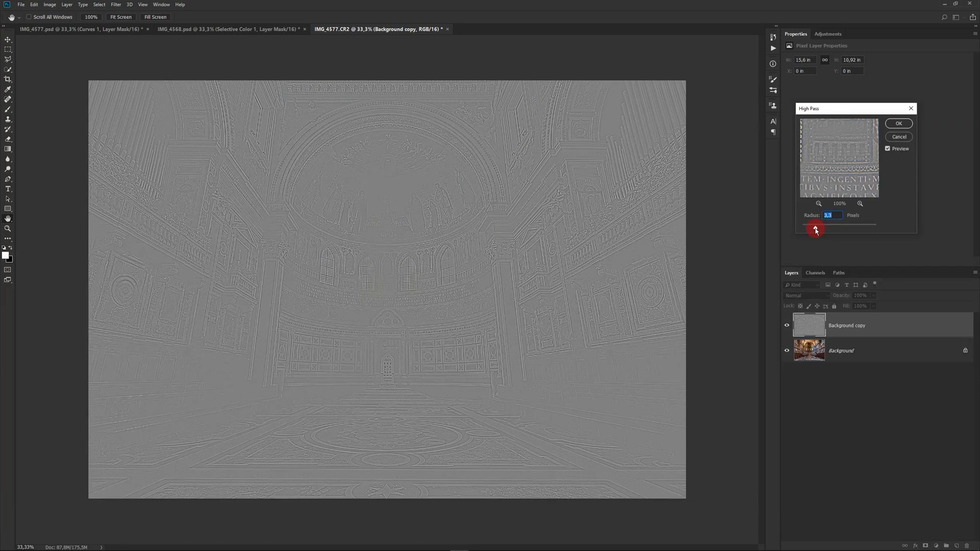
{"action": "left_click_drag", "start_coordinate": [815, 229], "coordinate": [825, 227]}
{"action": "mouse_move", "coordinate": [826, 228]}
{"action": "left_mouse_down"}
{"action": "mouse_move", "coordinate": [863, 228]}
{"action": "mouse_move", "coordinate": [840, 227]}
{"action": "left_mouse_up"}
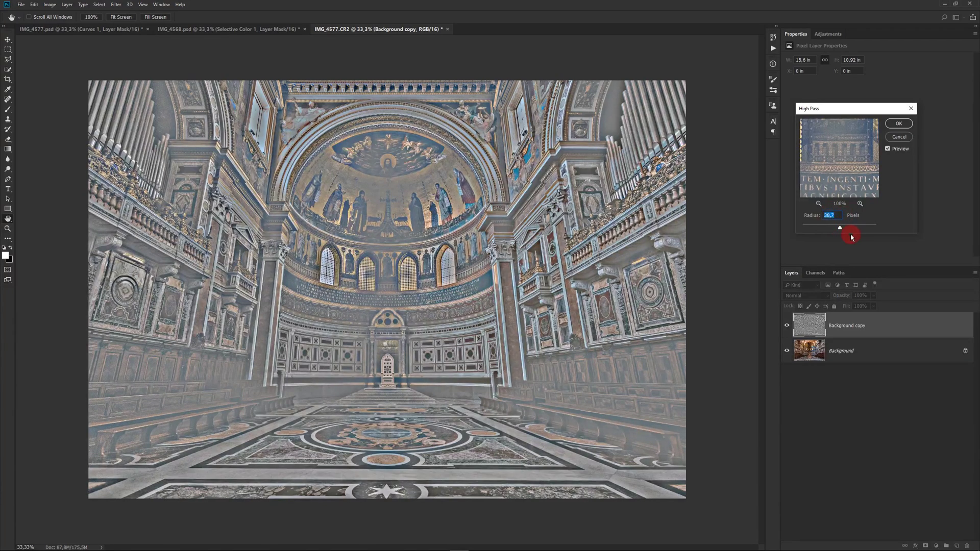
{"action": "left_click", "coordinate": [621, 460]}
{"action": "left_click", "coordinate": [517, 248]}
{"action": "left_click", "coordinate": [929, 120]}
{"action": "left_click", "coordinate": [899, 125]}
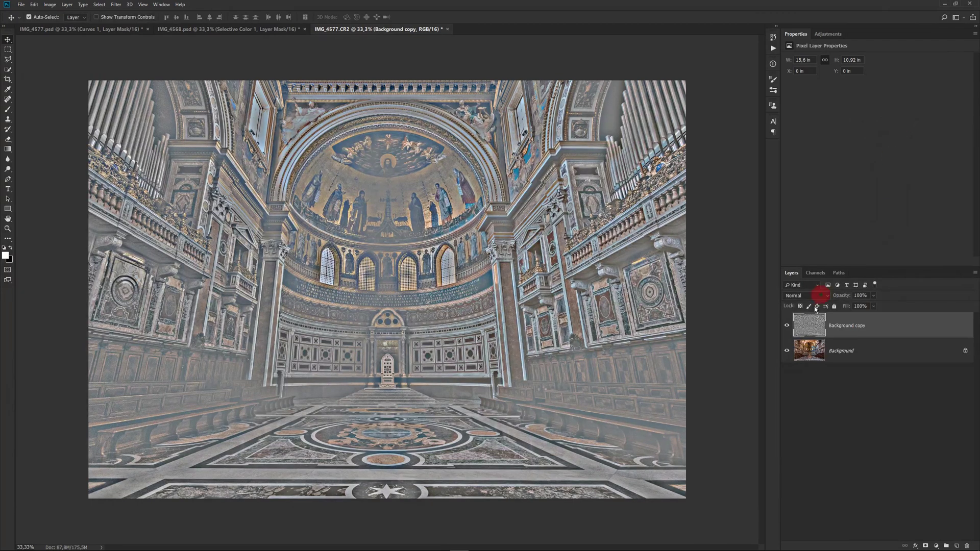
Set the high-pass copy's blend mode to Hard Mix
{"action": "left_click", "coordinate": [828, 299]}
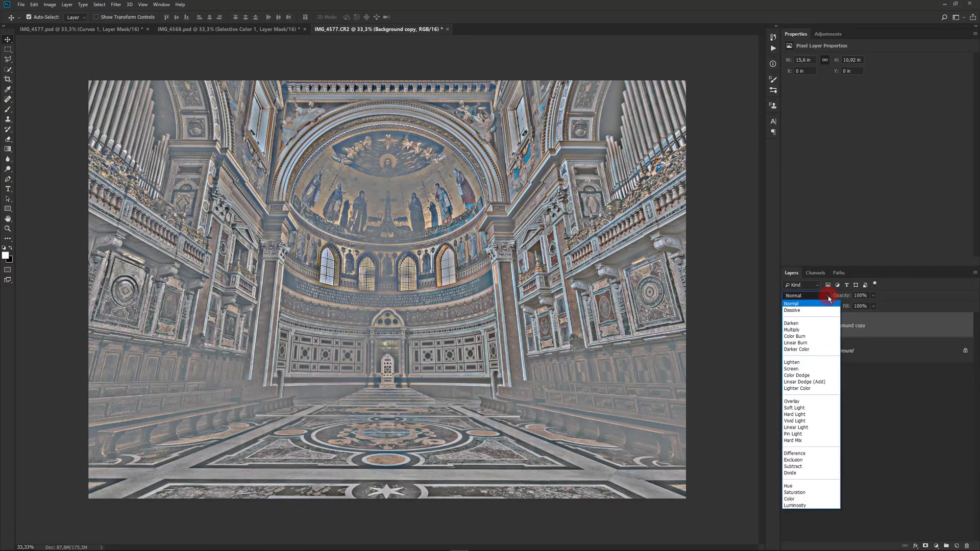
{"action": "left_click_drag", "start_coordinate": [828, 299], "coordinate": [812, 444]}
{"action": "left_click", "coordinate": [812, 444]}
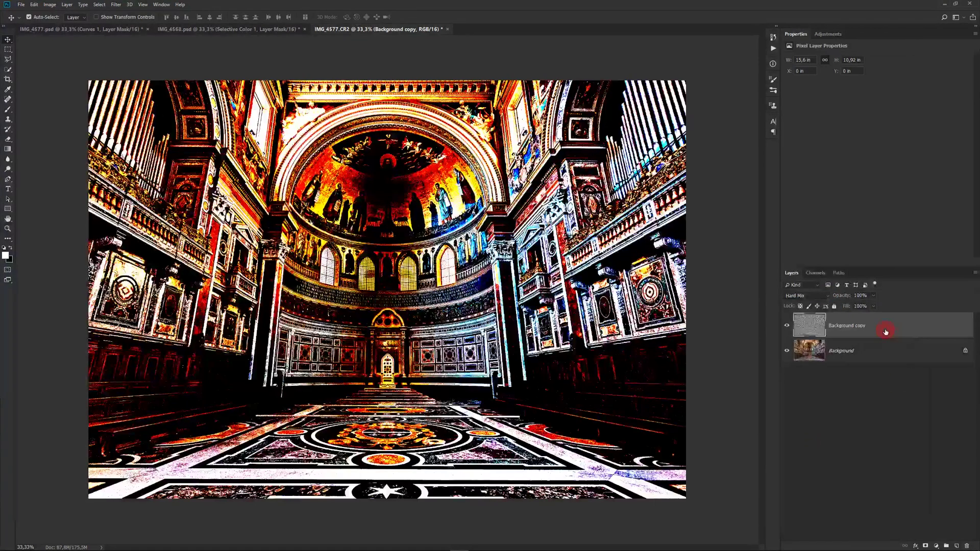
Split the Underlying Layer Blend If slider across 0–255 for a gradual fade
{"action": "double_click", "coordinate": [885, 331]}
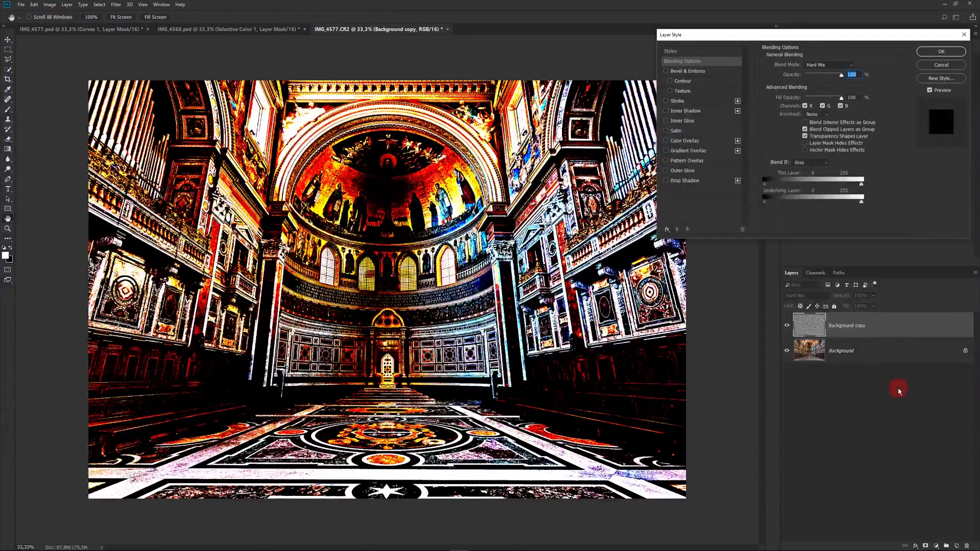
{"action": "left_click_drag", "start_coordinate": [765, 201], "coordinate": [835, 210]}
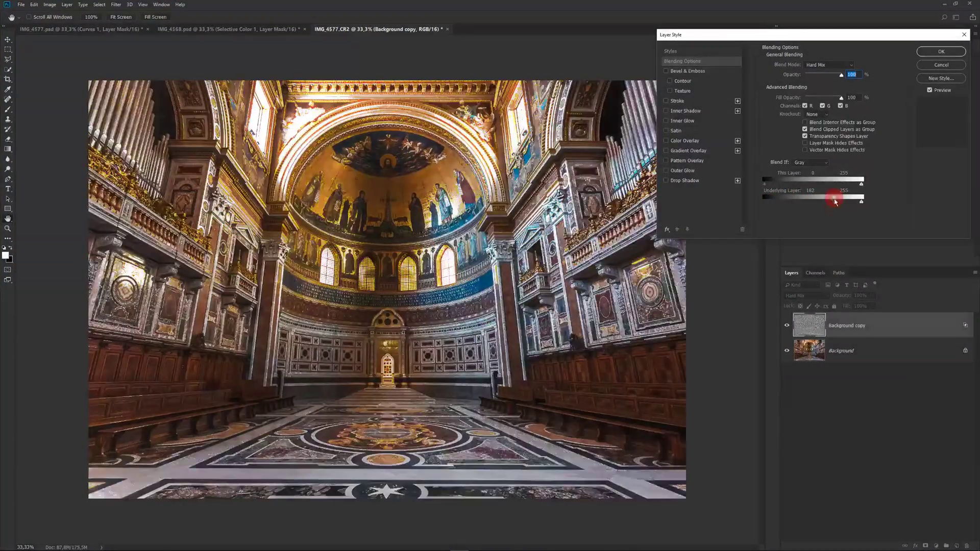
{"action": "left_click_drag", "start_coordinate": [835, 204], "coordinate": [764, 205]}
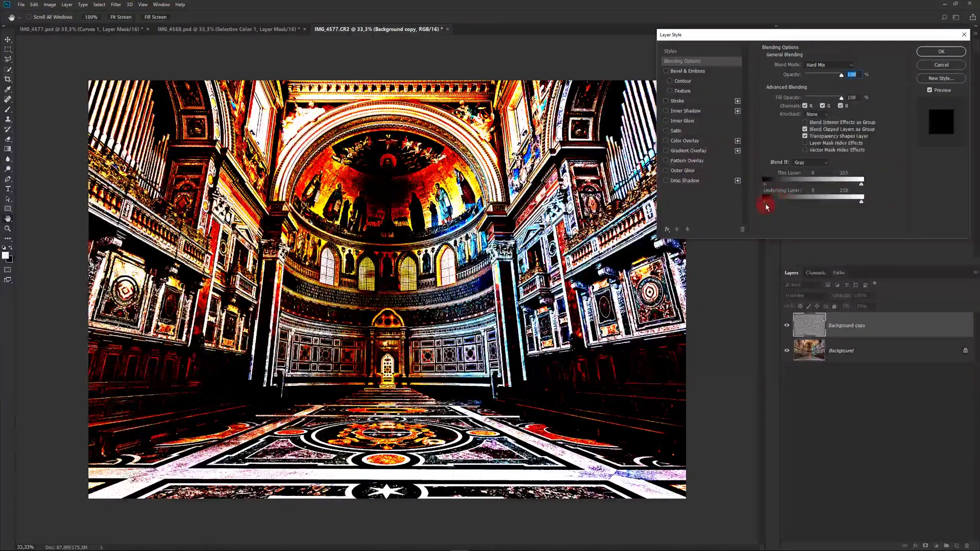
{"action": "left_click_drag", "start_coordinate": [767, 207], "coordinate": [857, 202]}
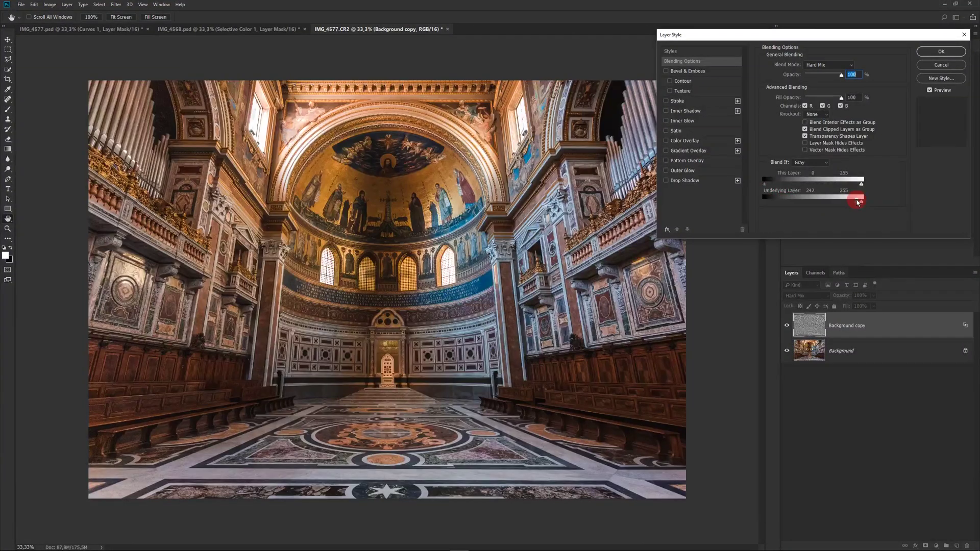
{"action": "left_click_drag", "start_coordinate": [858, 202], "coordinate": [764, 203]}
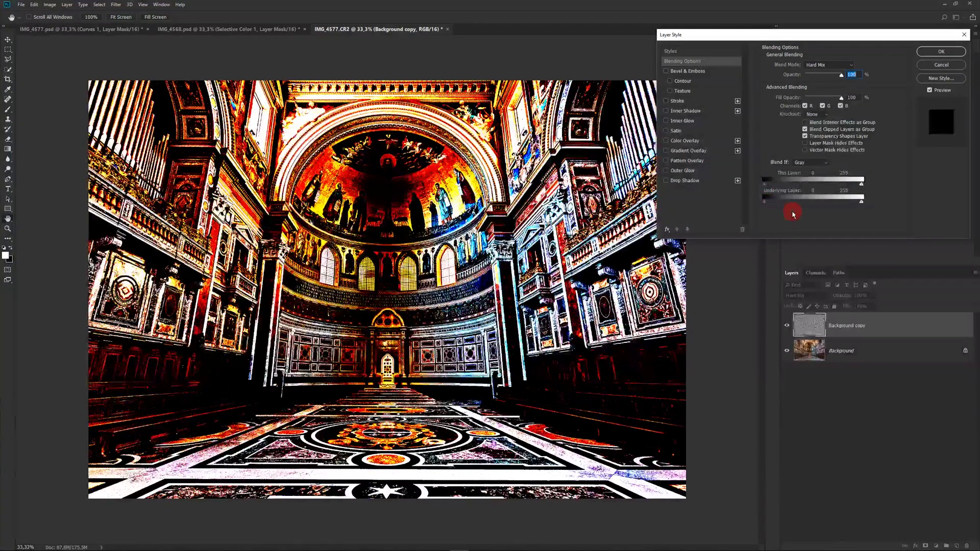
{"action": "left_click_drag", "start_coordinate": [764, 202], "coordinate": [772, 201]}
{"action": "left_click_drag", "start_coordinate": [774, 205], "coordinate": [884, 206]}
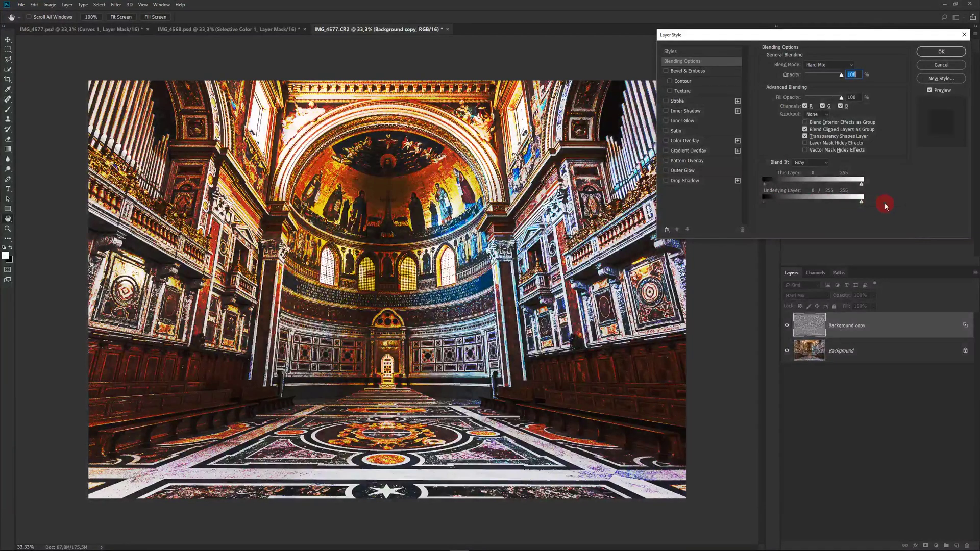
{"action": "left_click", "coordinate": [942, 52]}
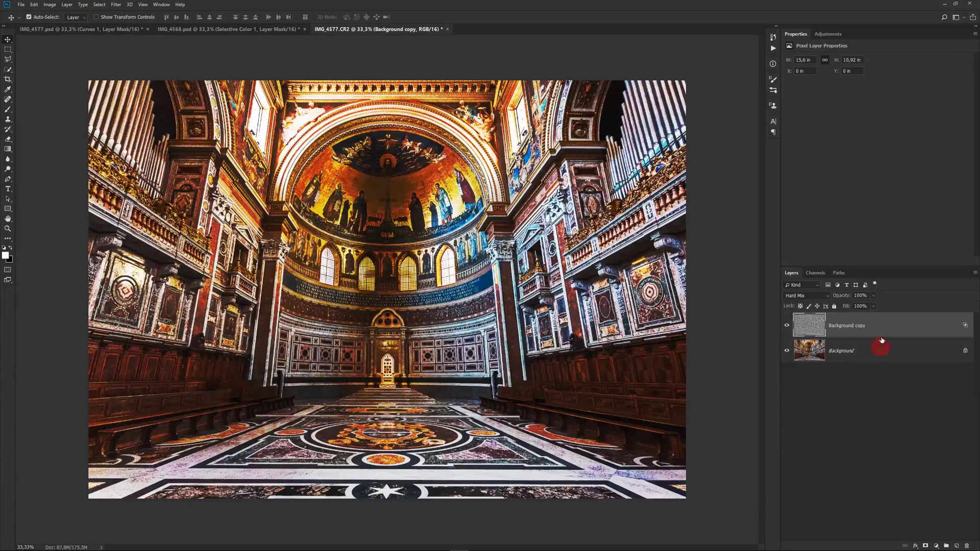
Scrub the Hard Mix Background copy fill down to 34%, then duplicate it into Background copy 2
{"action": "left_click_drag", "start_coordinate": [841, 297], "coordinate": [835, 300]}
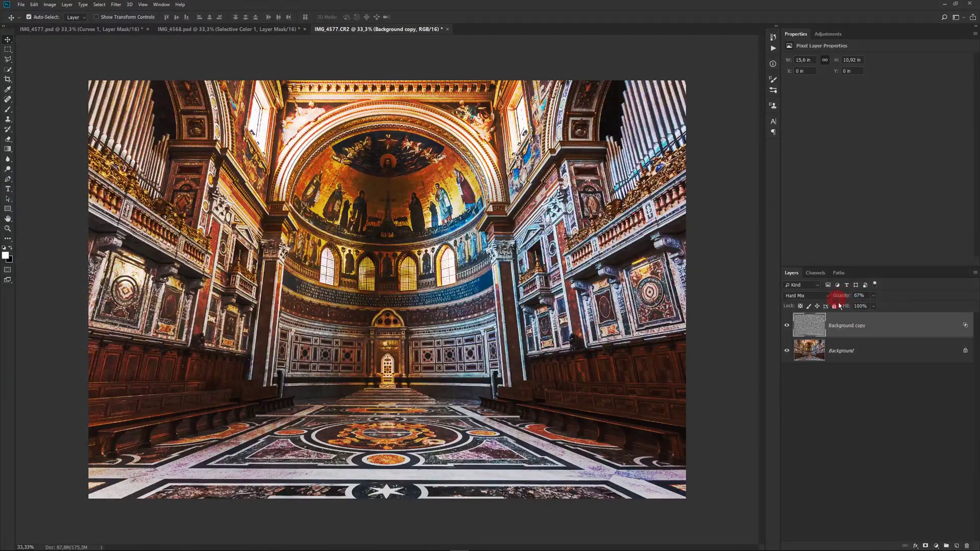
{"action": "left_click_drag", "start_coordinate": [835, 300], "coordinate": [841, 309]}
{"action": "type", "text": "00"}
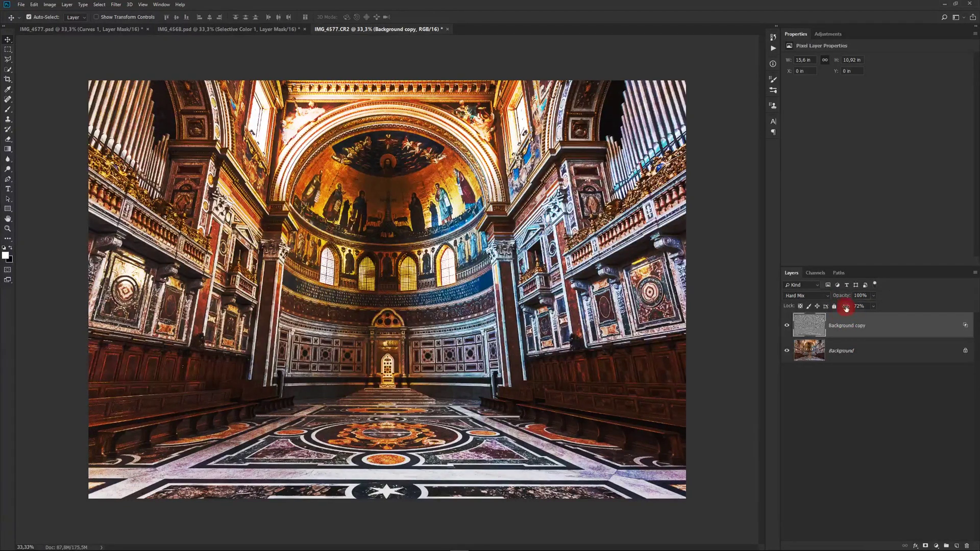
{"action": "key", "text": "Return"}
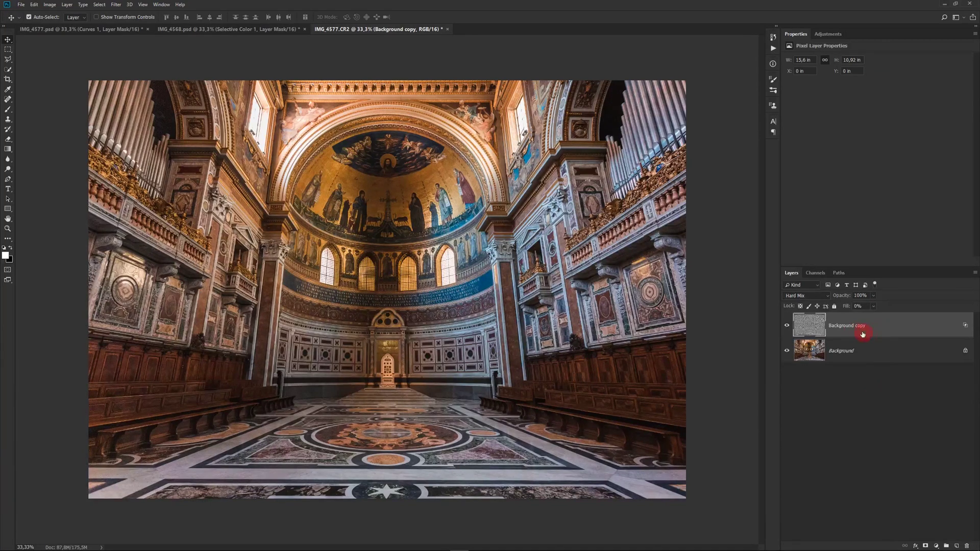
{"action": "mouse_move", "coordinate": [845, 307]}
{"action": "left_mouse_down"}
{"action": "mouse_move", "coordinate": [853, 320]}
{"action": "mouse_move", "coordinate": [856, 302]}
{"action": "mouse_move", "coordinate": [864, 400]}
{"action": "left_mouse_up"}
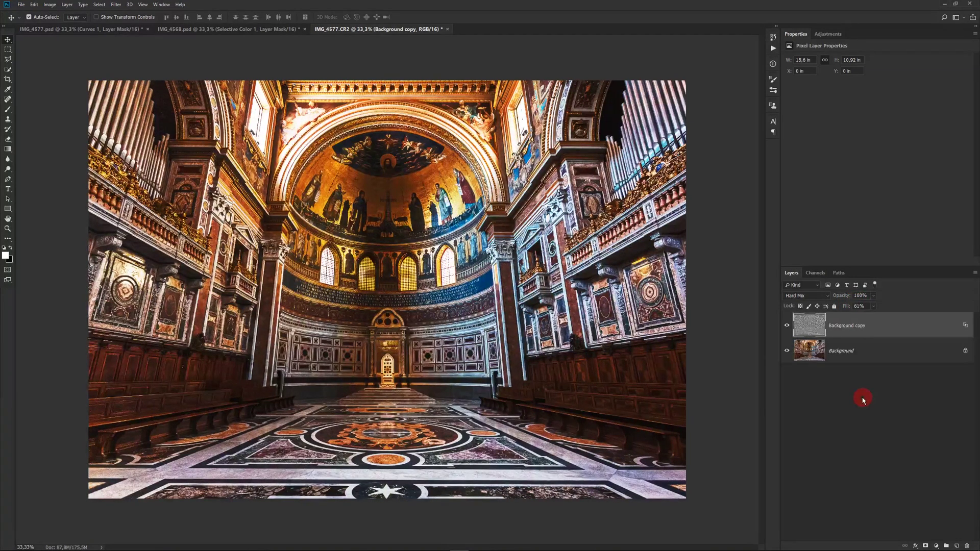
{"action": "left_click_drag", "start_coordinate": [845, 308], "coordinate": [847, 308]}
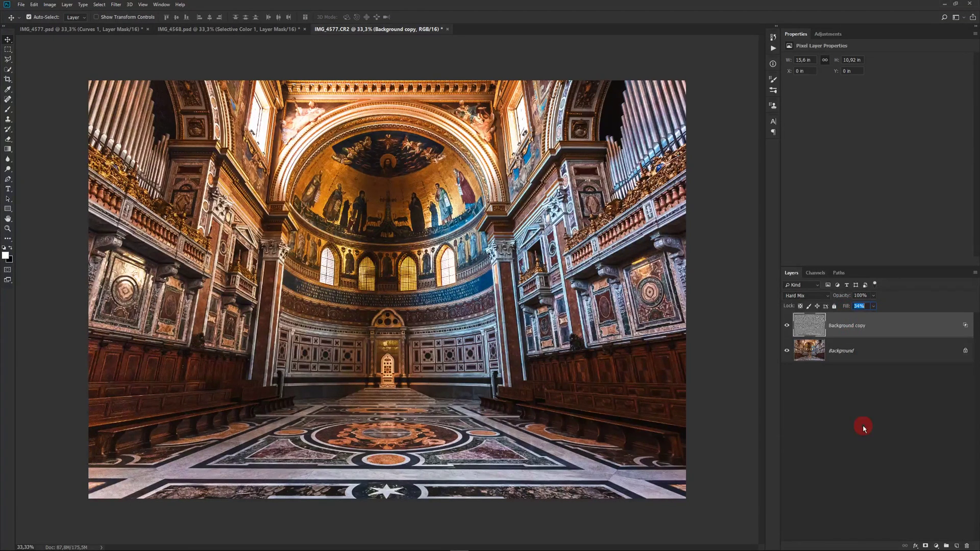
{"action": "left_click_drag", "start_coordinate": [940, 329], "coordinate": [957, 545]}
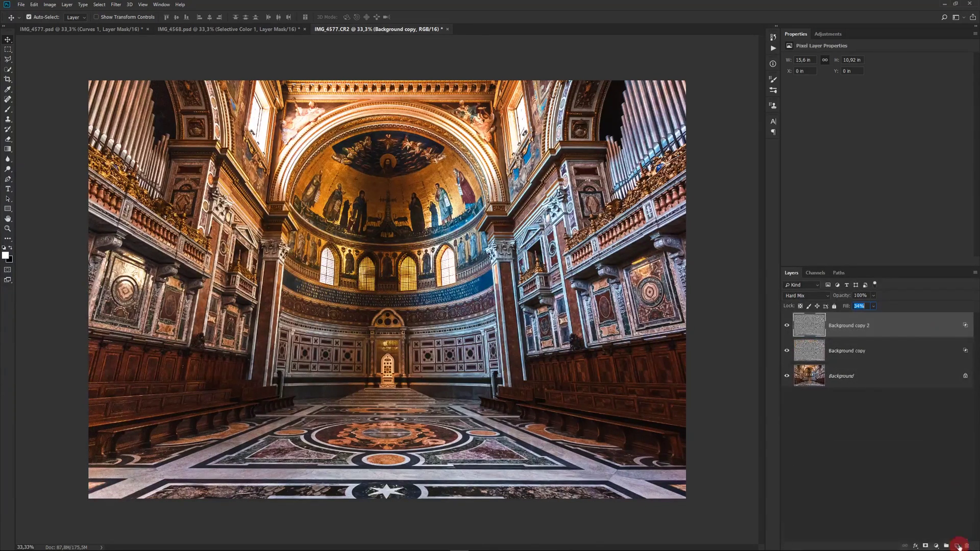
In Background copy 2's Blend If, split the Underlying Layer white slider fully left and apply
{"action": "double_click", "coordinate": [899, 329]}
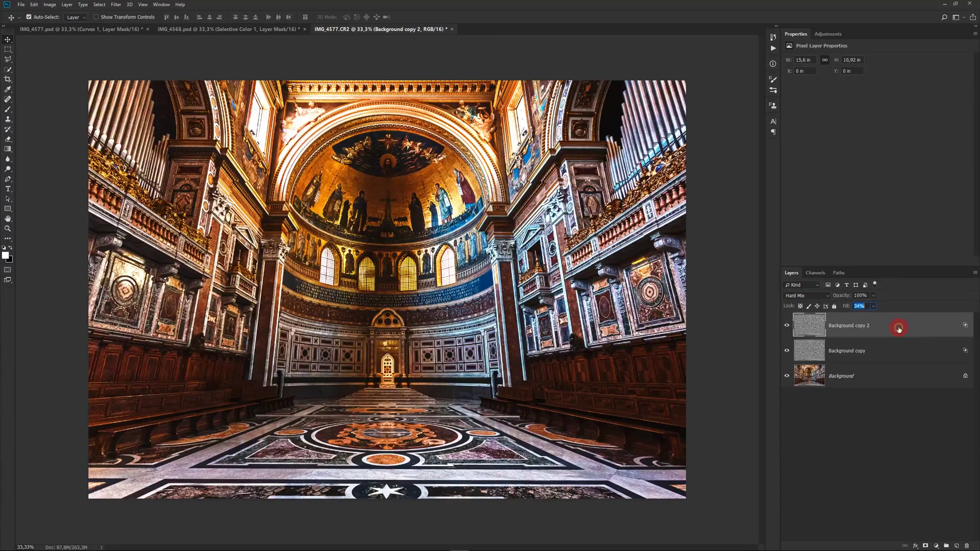
{"action": "key", "text": "alt"}
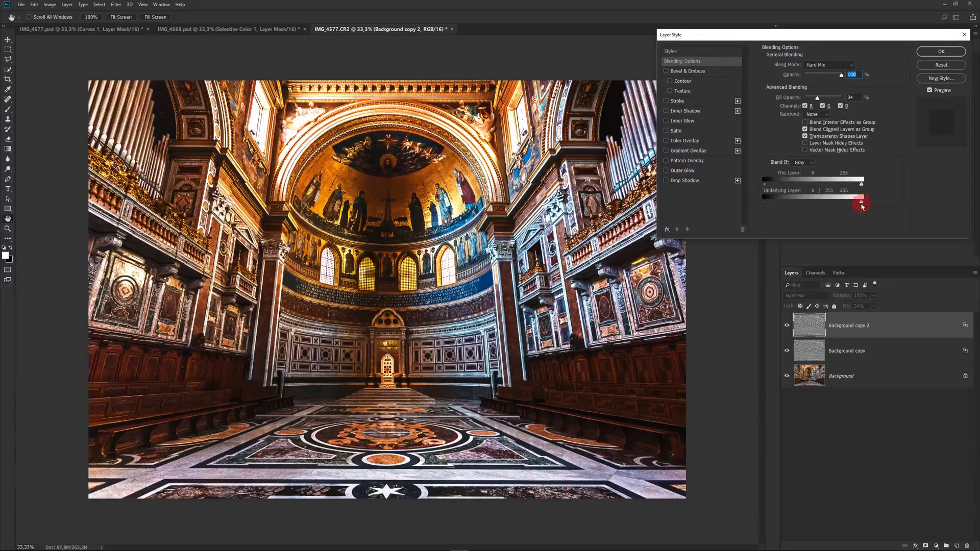
{"action": "left_click_drag", "start_coordinate": [862, 202], "coordinate": [856, 204]}
{"action": "left_click_drag", "start_coordinate": [862, 201], "coordinate": [765, 208]}
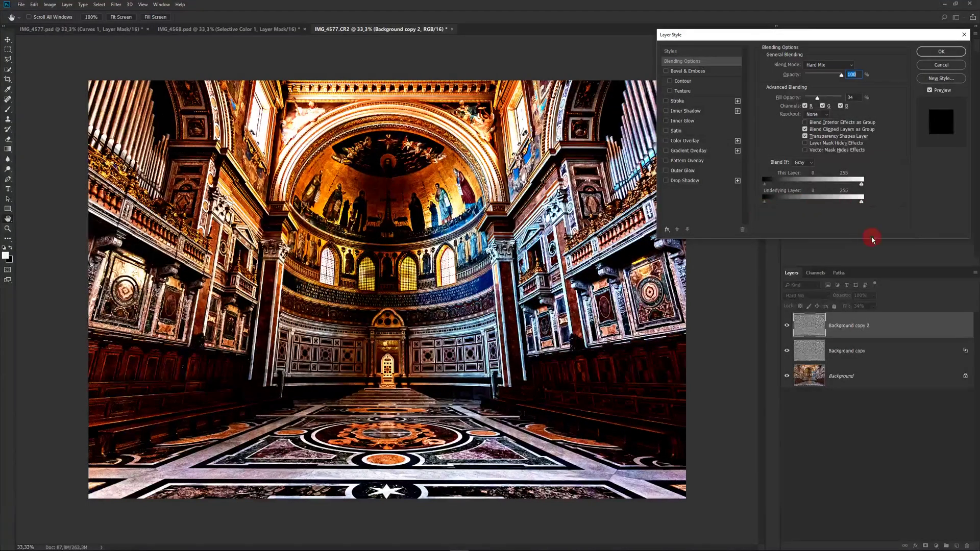
{"action": "key", "text": "alt"}
{"action": "left_click_drag", "start_coordinate": [869, 206], "coordinate": [858, 205]}
{"action": "left_click_drag", "start_coordinate": [858, 204], "coordinate": [756, 202]}
{"action": "left_click", "coordinate": [945, 53]}
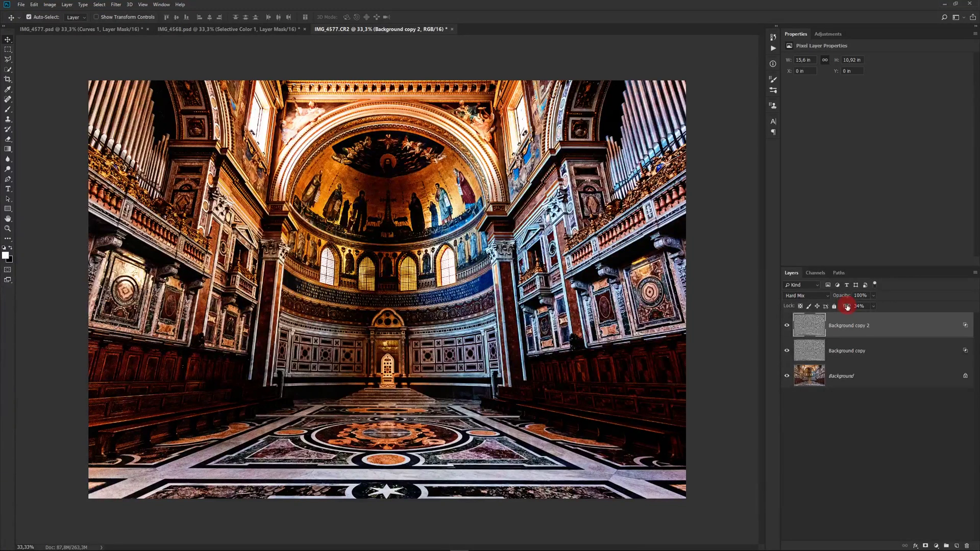
Set Background copy 2's fill to 9% and compare the result against the original Background
{"action": "left_click_drag", "start_coordinate": [848, 306], "coordinate": [729, 302]}
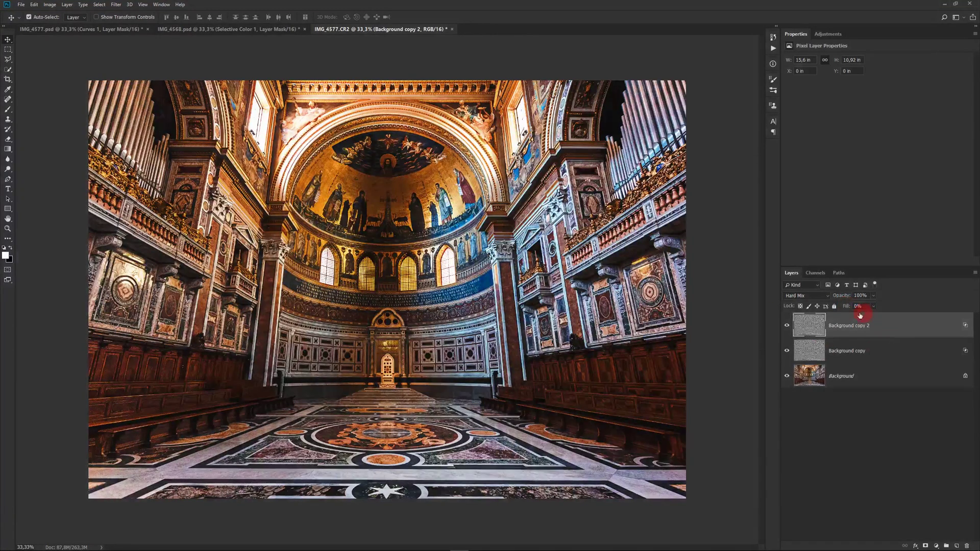
{"action": "left_click_drag", "start_coordinate": [848, 307], "coordinate": [848, 306]}
{"action": "left_click", "coordinate": [884, 462]}
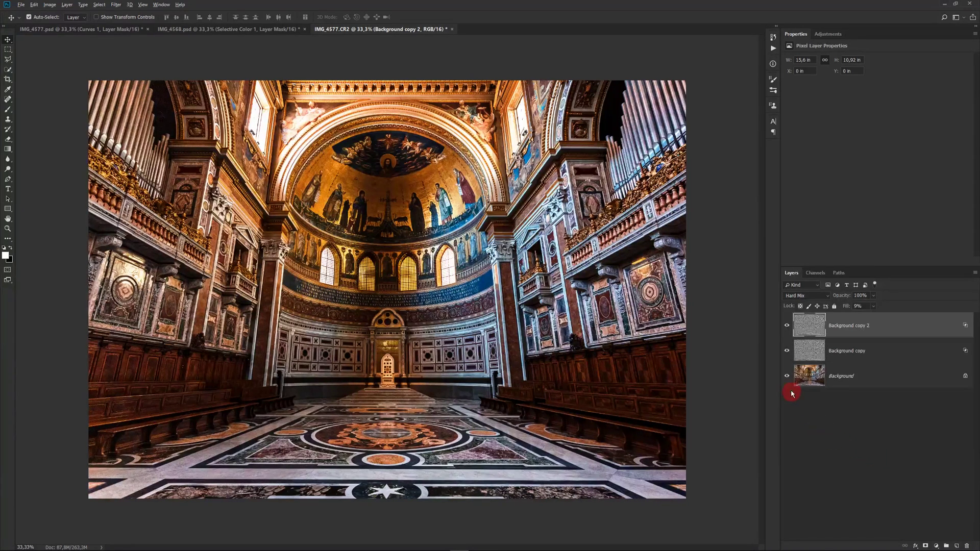
{"action": "left_click", "coordinate": [786, 376], "text": "alt"}
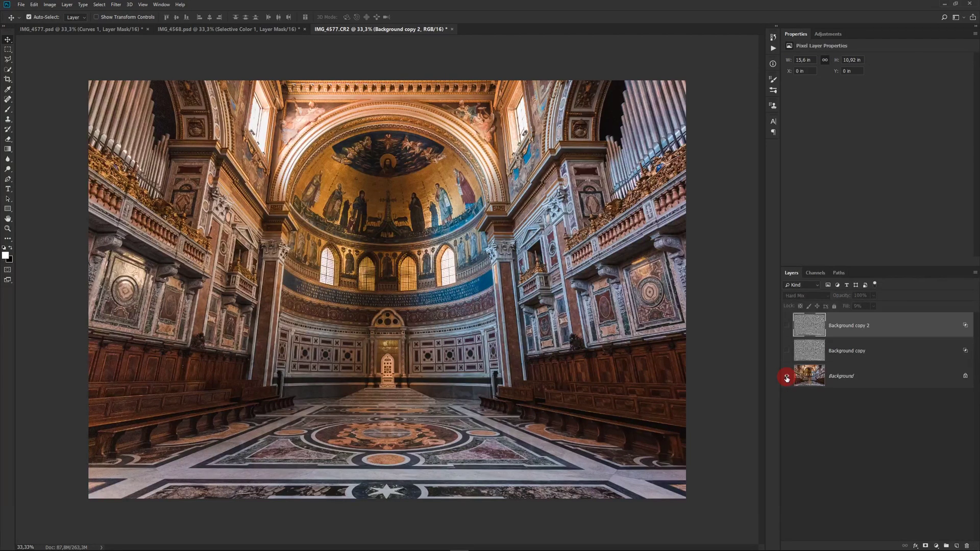
{"action": "left_click", "coordinate": [787, 377], "text": "alt"}
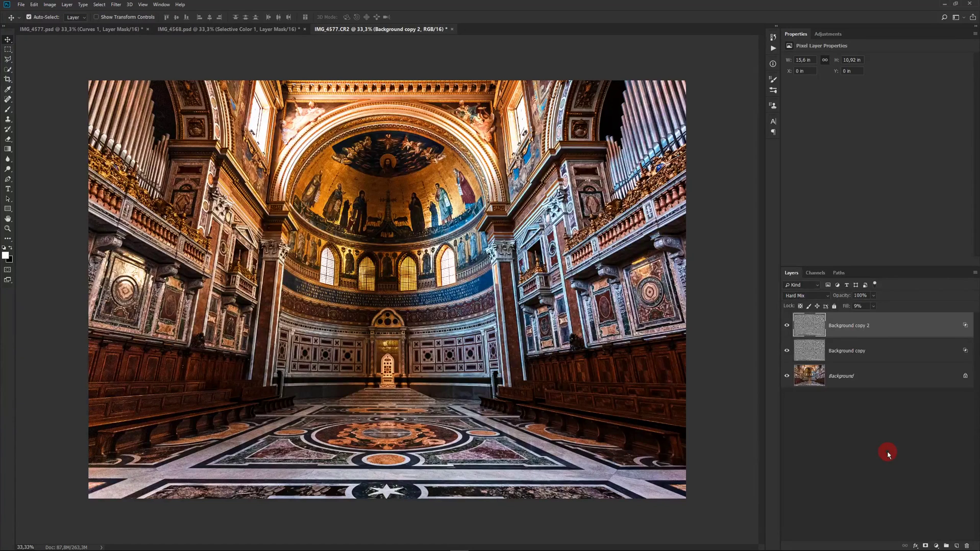
{"action": "left_click", "coordinate": [936, 546]}
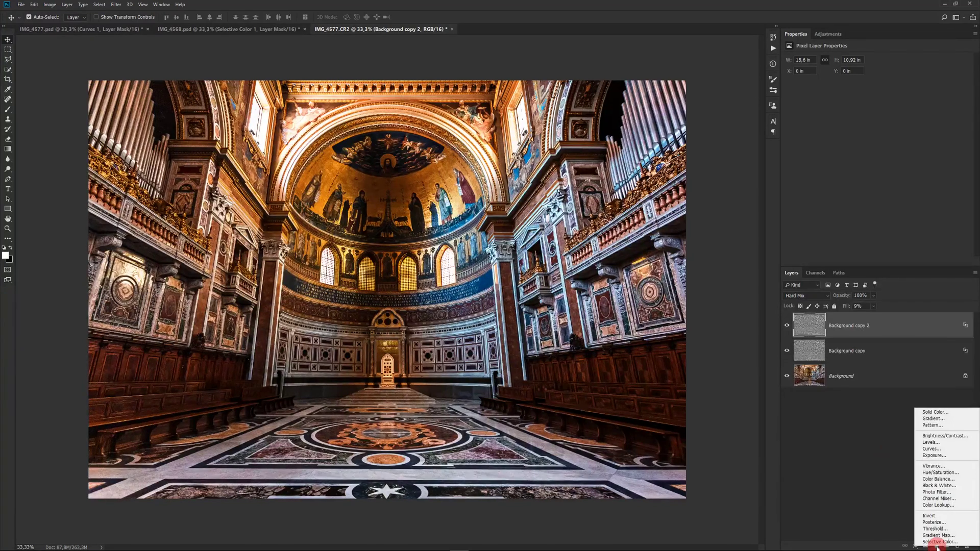
Add a Curves adjustment layer, raise the Red curve midtones and lower the Green curve
{"action": "left_click", "coordinate": [968, 449]}
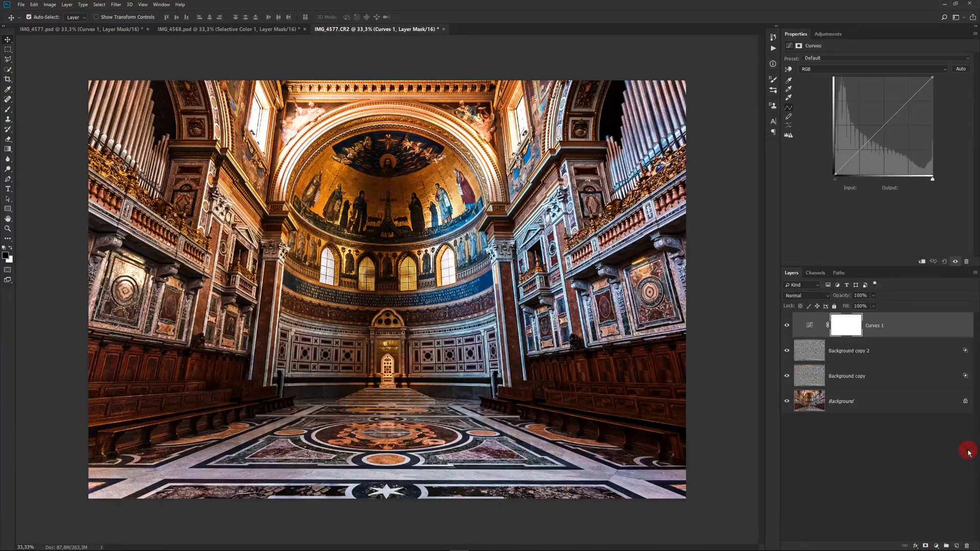
{"action": "left_click", "coordinate": [941, 69]}
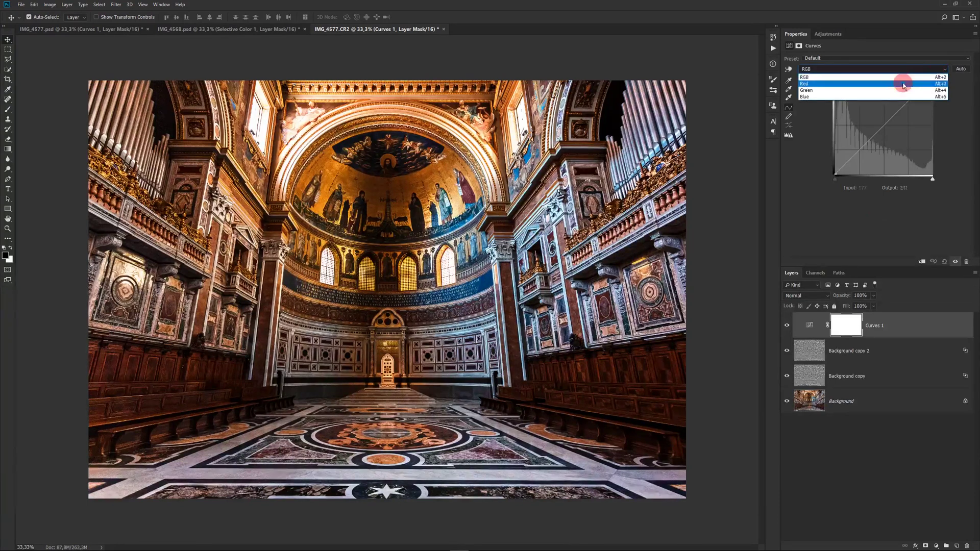
{"action": "left_click", "coordinate": [902, 85]}
{"action": "left_click_drag", "start_coordinate": [903, 85], "coordinate": [882, 119]}
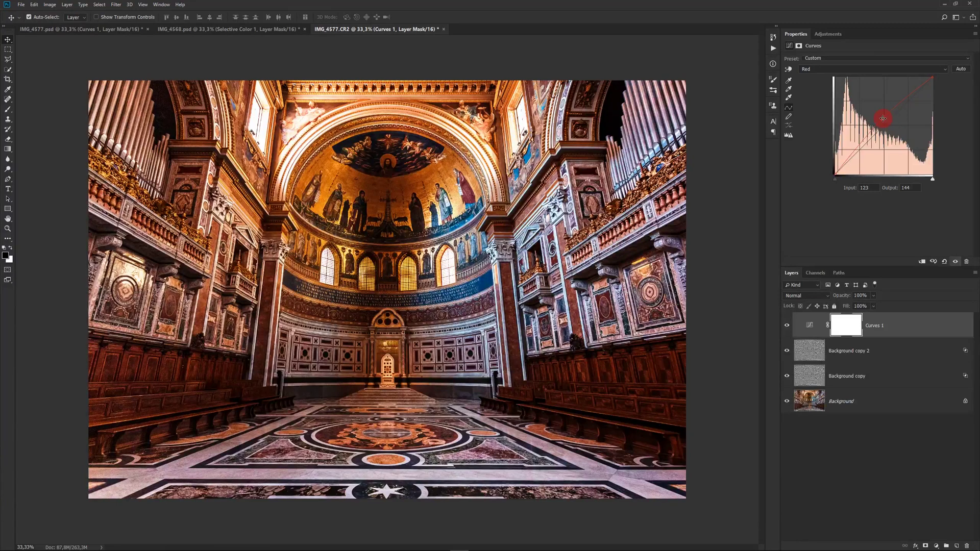
{"action": "left_click_drag", "start_coordinate": [882, 119], "coordinate": [882, 118]}
{"action": "left_click", "coordinate": [946, 69]}
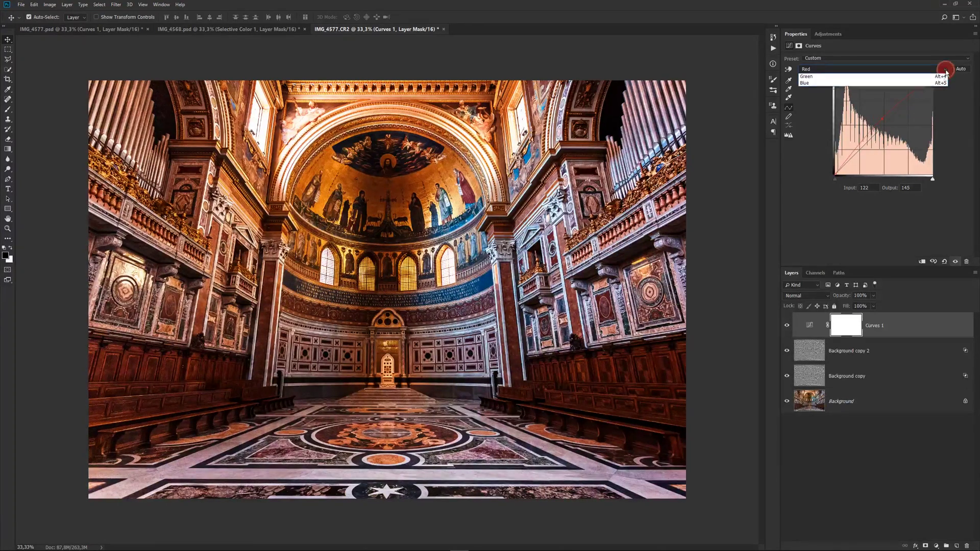
{"action": "left_click_drag", "start_coordinate": [886, 127], "coordinate": [887, 128]}
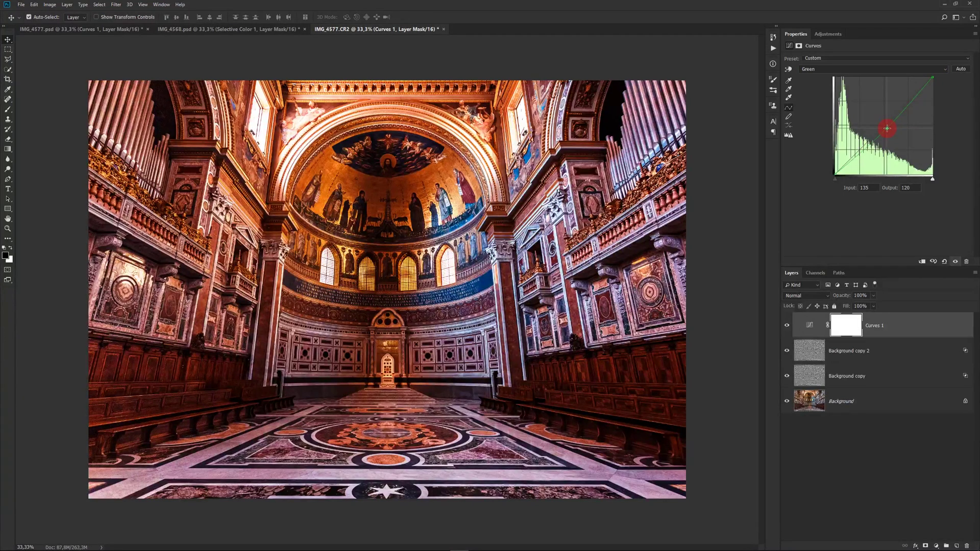
Add a midtone point on the Blue curve and raise it slightly
{"action": "left_click", "coordinate": [942, 70]}
{"action": "left_click", "coordinate": [907, 95]}
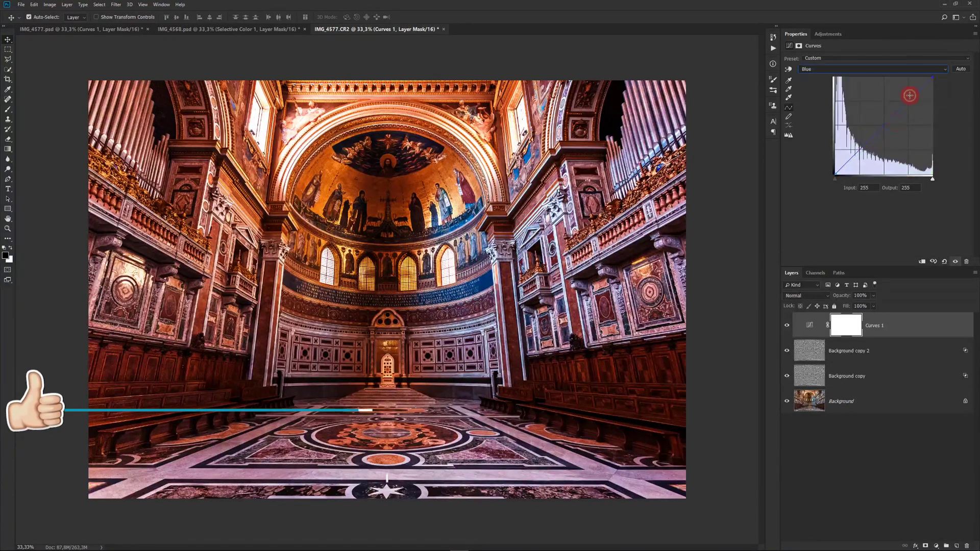
{"action": "left_click", "coordinate": [883, 125]}
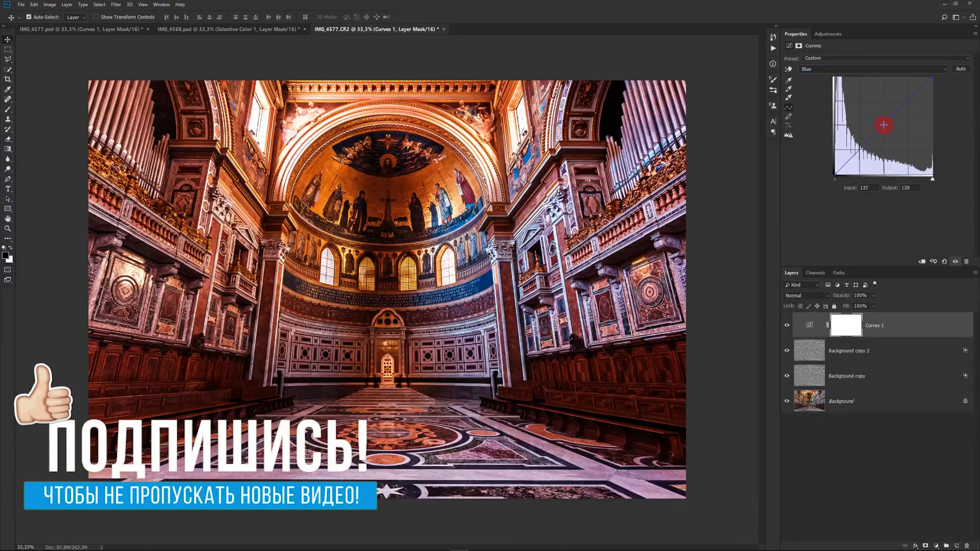
{"action": "left_click_drag", "start_coordinate": [884, 125], "coordinate": [882, 123]}
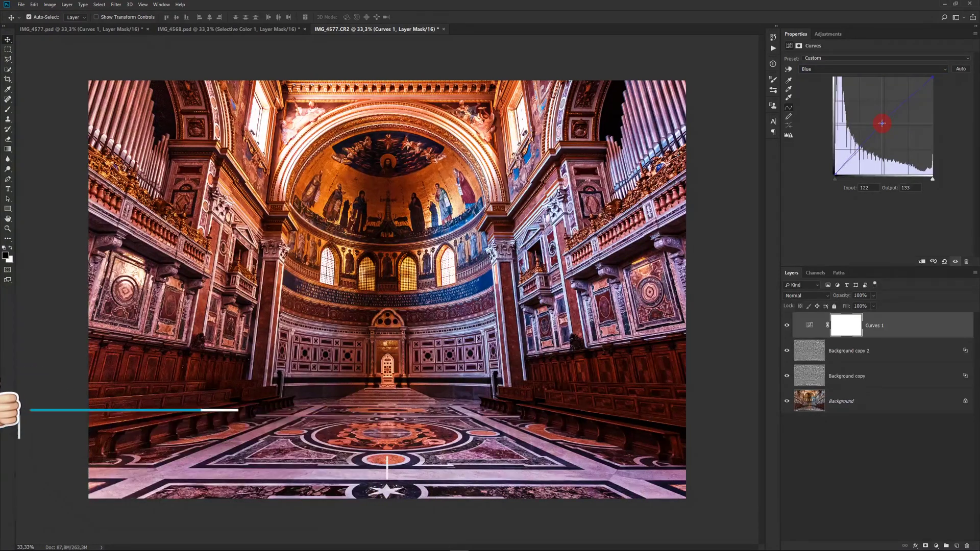
{"action": "left_click_drag", "start_coordinate": [882, 123], "coordinate": [882, 122]}
Brighten the RGB curve by moving the white input left and lifting midtones, then invert the mask to black
{"action": "left_click", "coordinate": [906, 70]}
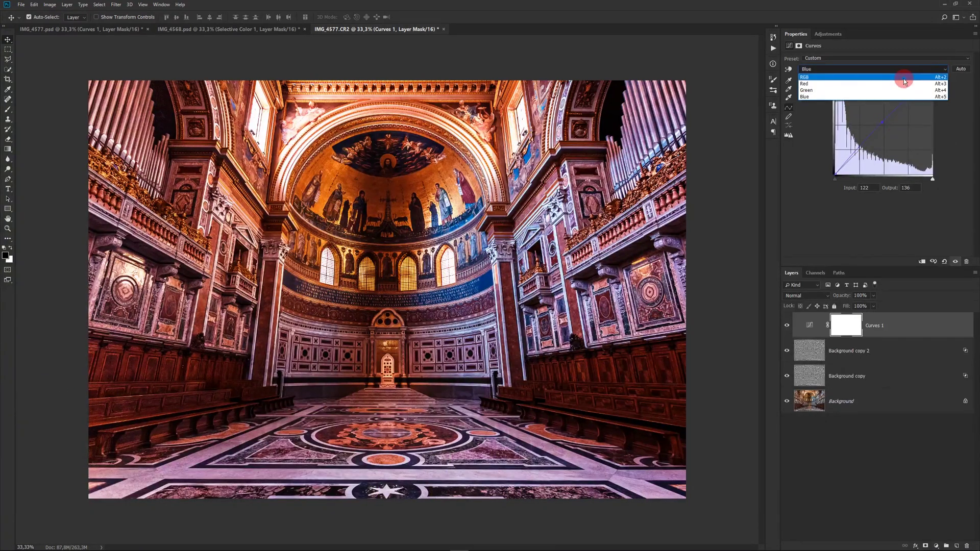
{"action": "left_click", "coordinate": [904, 77]}
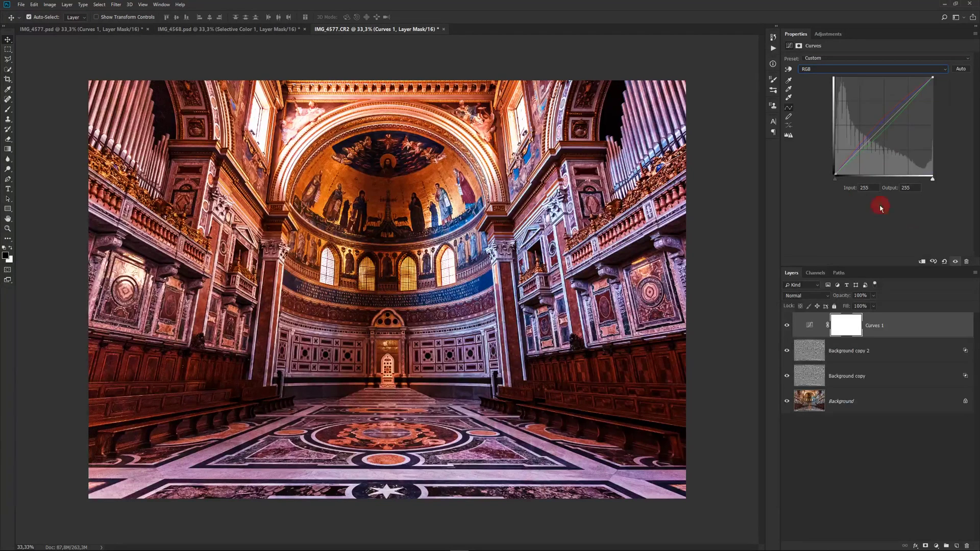
{"action": "left_click_drag", "start_coordinate": [933, 178], "coordinate": [920, 179]}
{"action": "left_click", "coordinate": [880, 121]}
{"action": "left_click", "coordinate": [896, 224]}
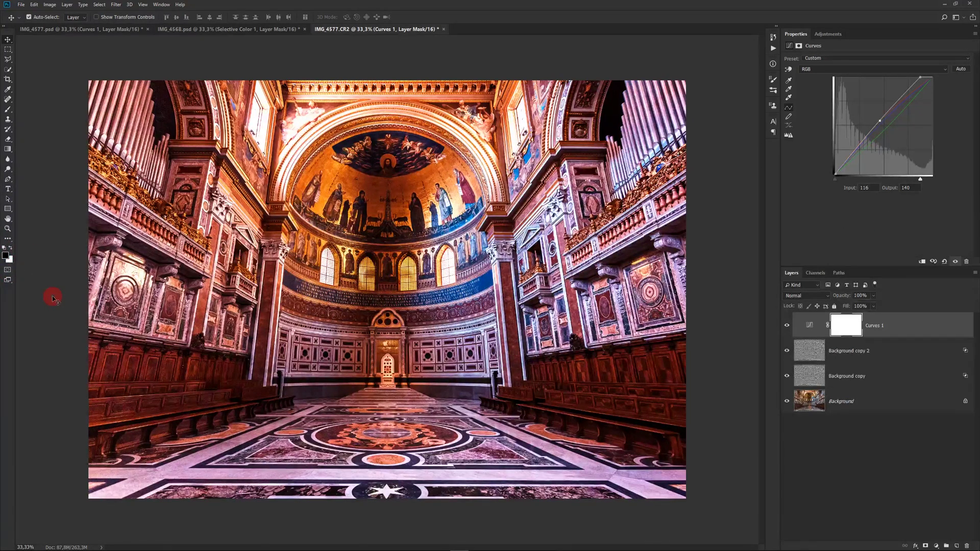
{"action": "key", "text": "ctrl+i"}
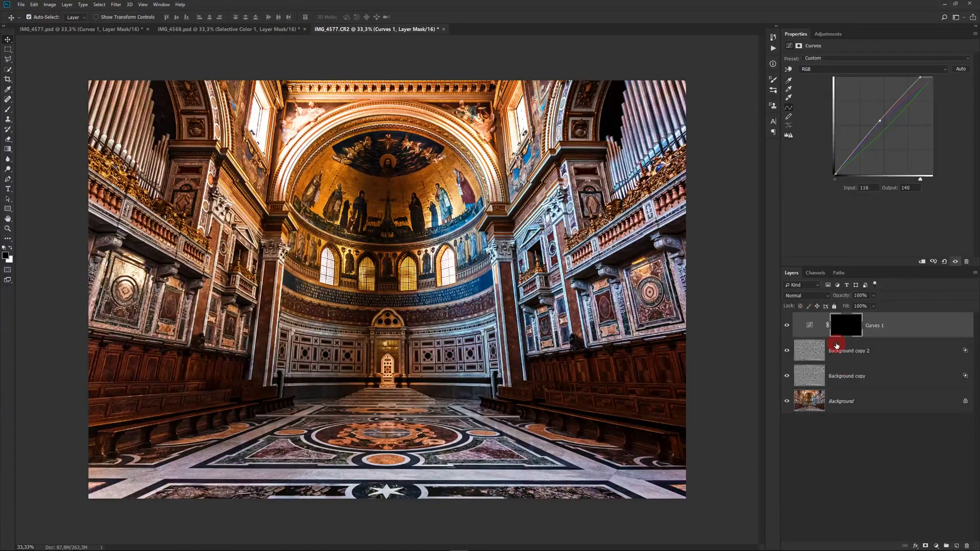
Set up a soft white brush at about 12% hardness and 300 px
{"action": "left_click", "coordinate": [9, 110]}
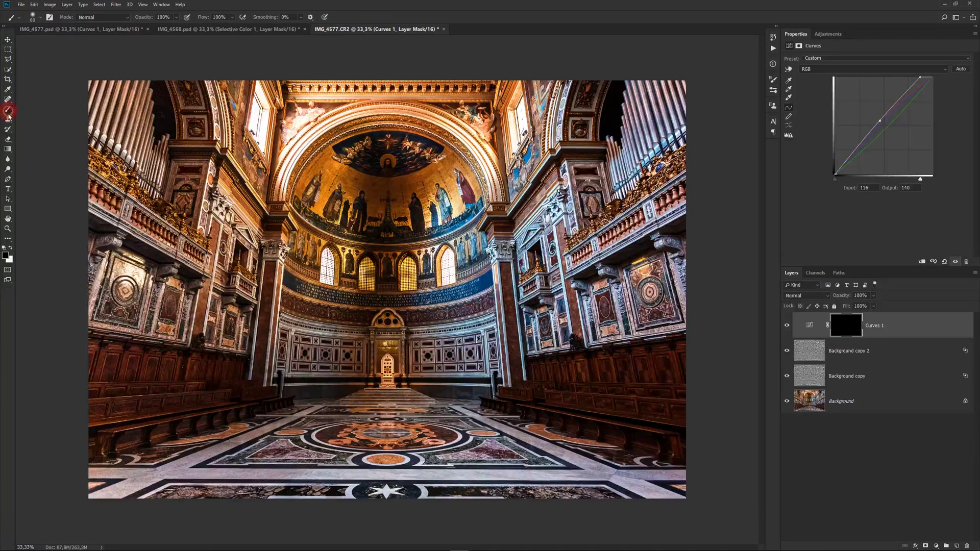
{"action": "left_click", "coordinate": [11, 248]}
{"action": "left_click", "coordinate": [46, 25]}
{"action": "left_click_drag", "start_coordinate": [47, 60], "coordinate": [50, 61]}
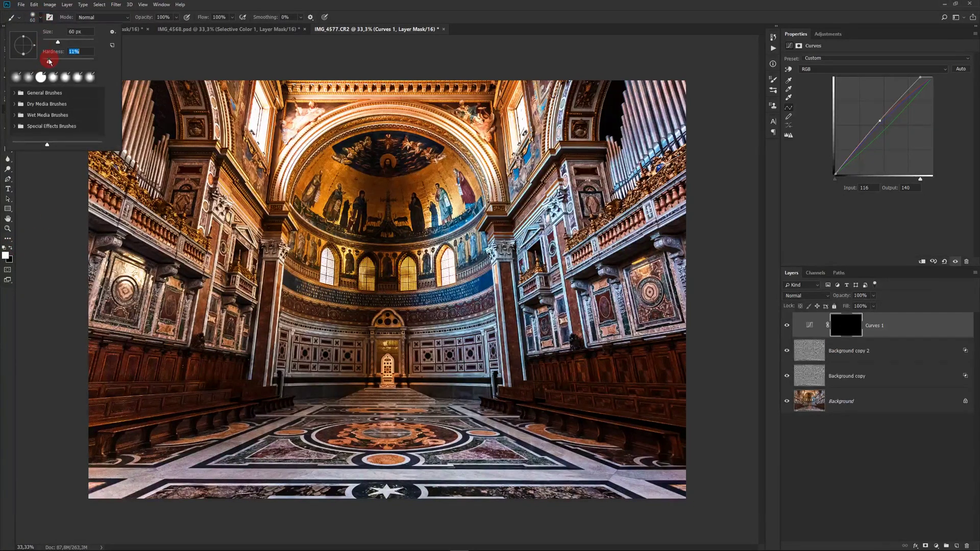
{"action": "left_click_drag", "start_coordinate": [353, 345], "coordinate": [388, 352]}
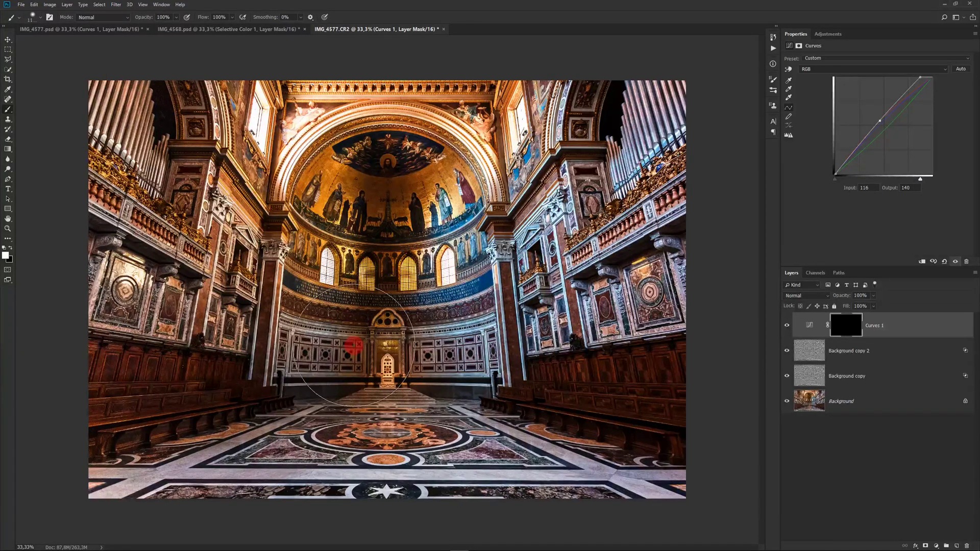
Paint white into the Curves mask over the image centre and the dome
{"action": "left_click", "coordinate": [388, 352]}
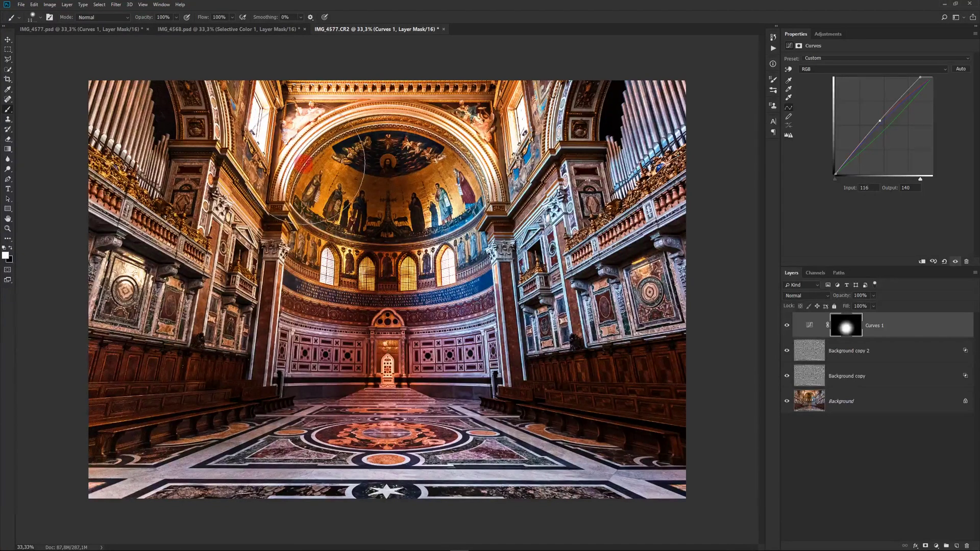
{"action": "left_click", "coordinate": [352, 204]}
{"action": "left_click", "coordinate": [490, 155]}
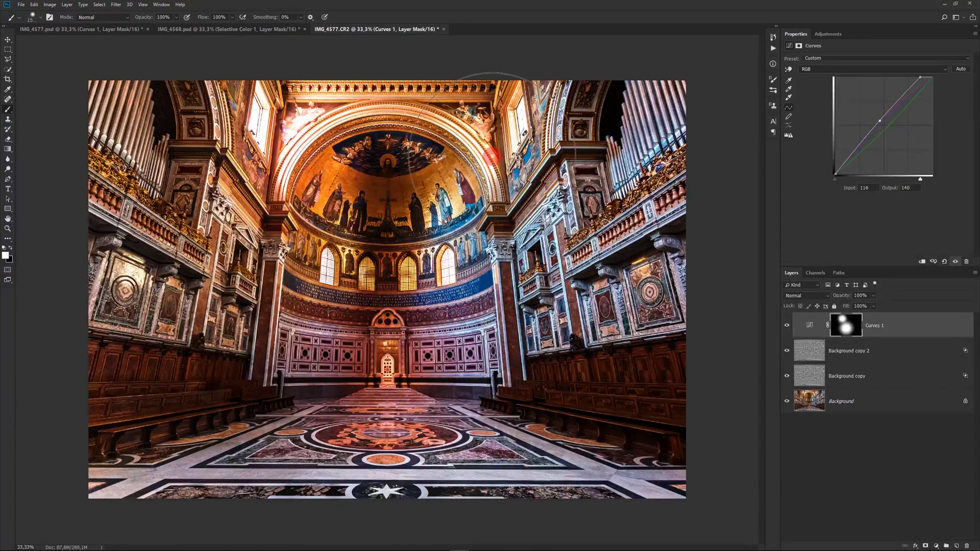
{"action": "key", "text": "["}
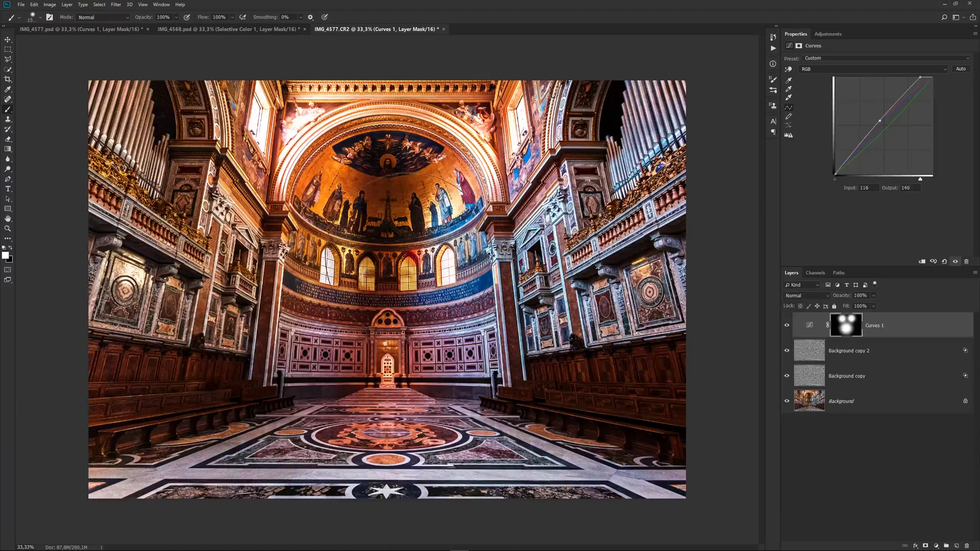
{"action": "left_click", "coordinate": [386, 207]}
{"action": "left_click_drag", "start_coordinate": [386, 207], "coordinate": [387, 224]}
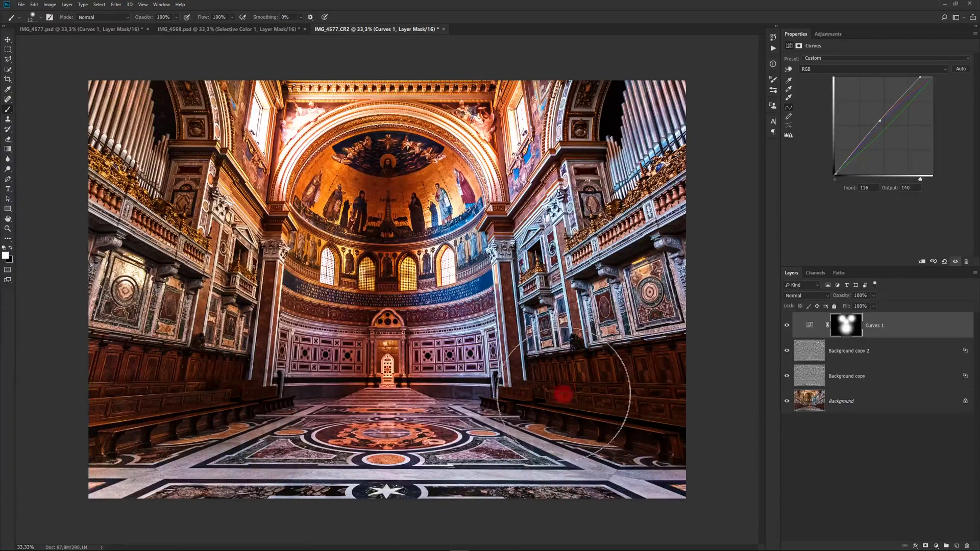
Paint black with a smaller brush near the upper-left arch to hold back the brightening
{"action": "left_click", "coordinate": [9, 248]}
{"action": "key", "text": "["}
{"action": "key", "text": "["}
{"action": "key", "text": "["}
{"action": "mouse_move", "coordinate": [286, 181]}
{"action": "left_mouse_down"}
{"action": "mouse_move", "coordinate": [331, 134]}
{"action": "mouse_move", "coordinate": [279, 189]}
{"action": "mouse_move", "coordinate": [405, 113]}
{"action": "mouse_move", "coordinate": [494, 178]}
{"action": "mouse_move", "coordinate": [295, 126]}
{"action": "left_mouse_up"}
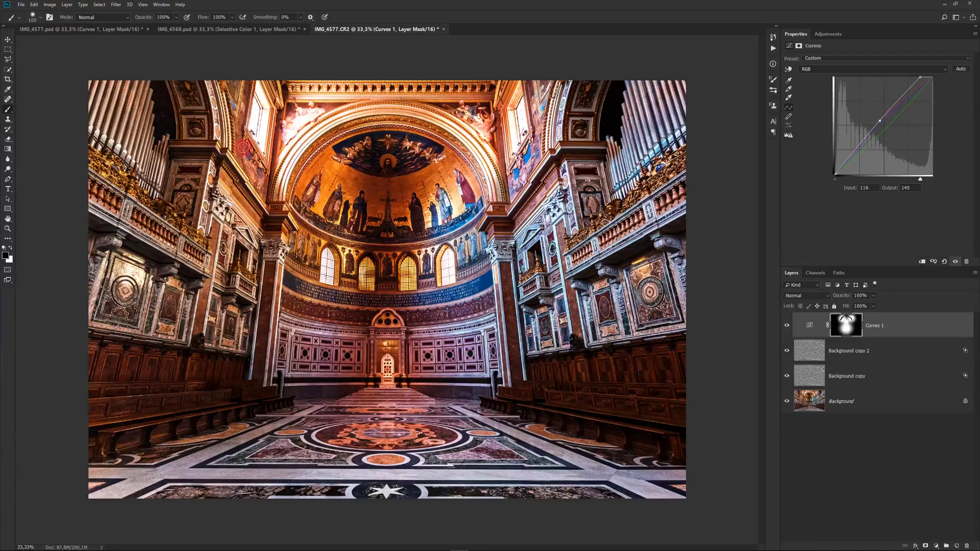
{"action": "left_click", "coordinate": [861, 306]}
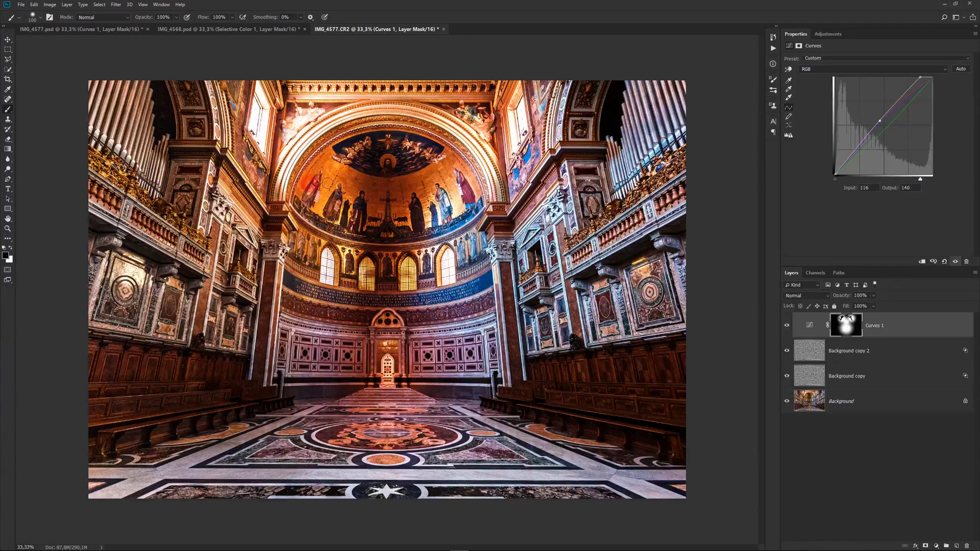
{"action": "left_click", "coordinate": [956, 6]}
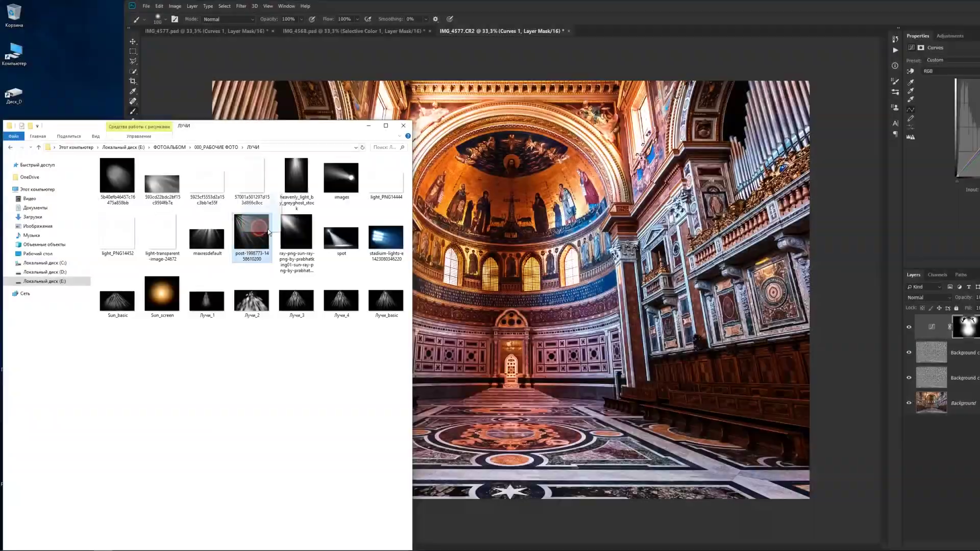
Place post-1998773 and heavenly_light from the ЛУЧИ folder as layers, keeping heavenly_light hidden
{"action": "left_click_drag", "start_coordinate": [269, 232], "coordinate": [536, 222]}
{"action": "left_click", "coordinate": [428, 19]}
{"action": "left_click", "coordinate": [77, 386]}
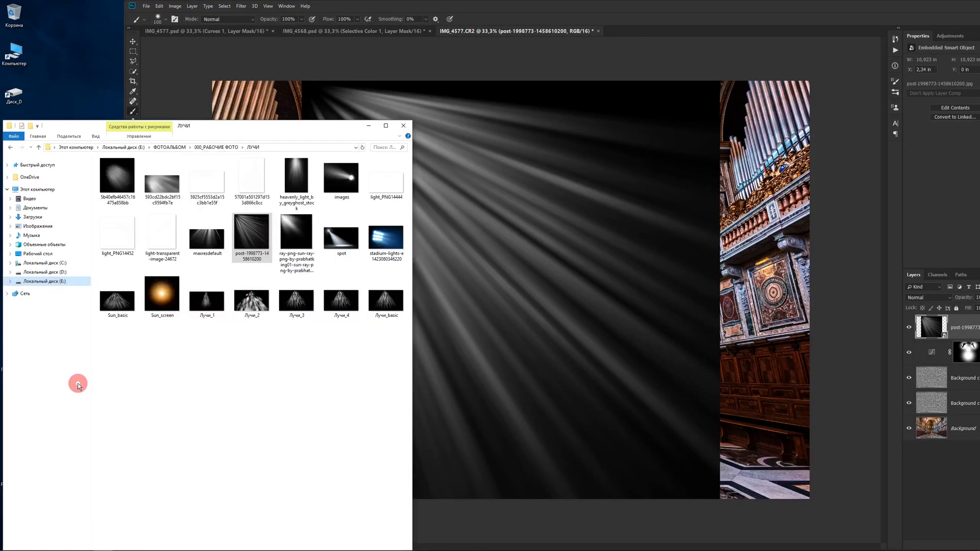
{"action": "left_click_drag", "start_coordinate": [296, 176], "coordinate": [531, 214]}
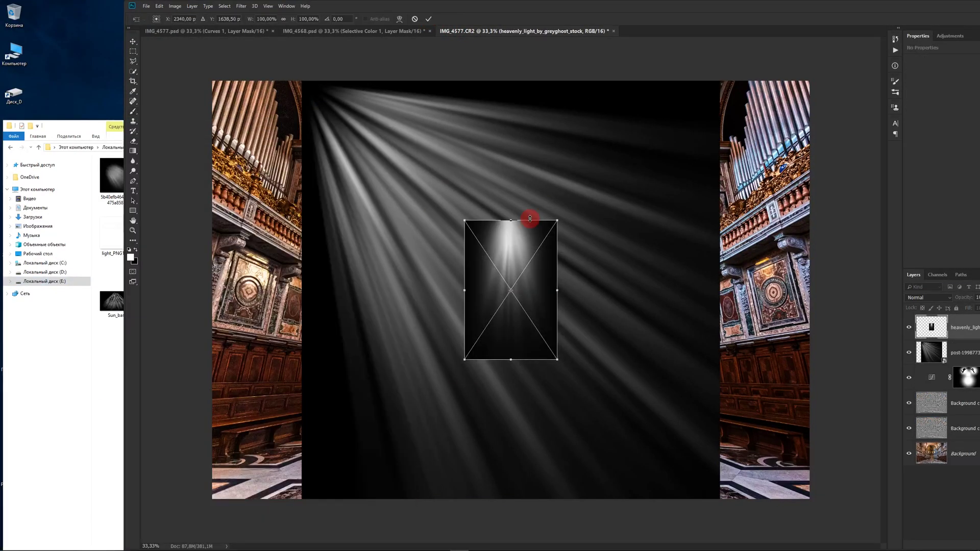
{"action": "left_click", "coordinate": [429, 21]}
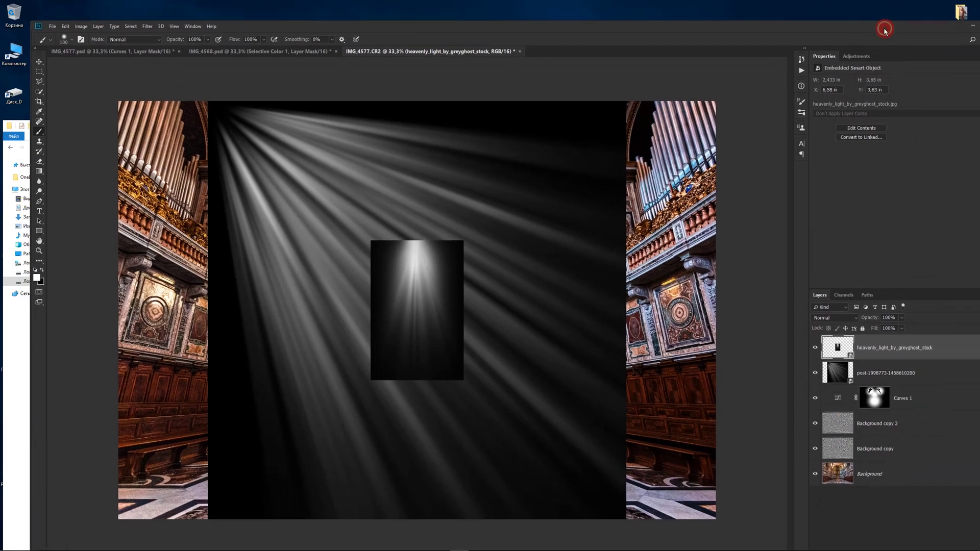
{"action": "double_click", "coordinate": [884, 30]}
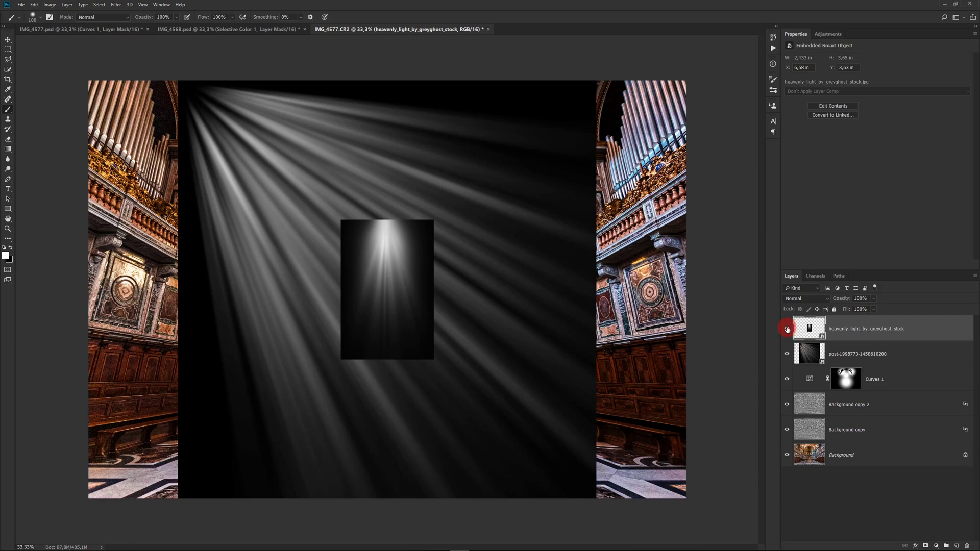
{"action": "left_click", "coordinate": [787, 329]}
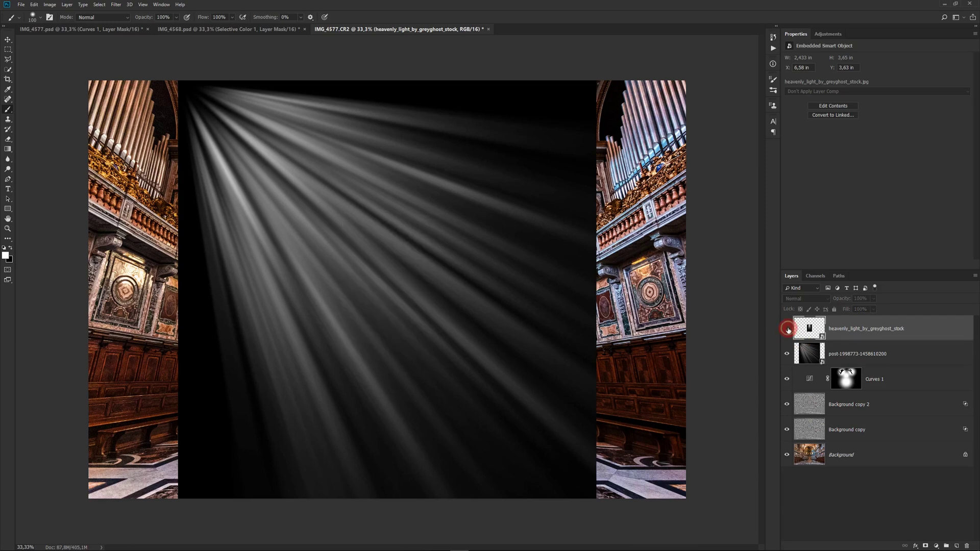
{"action": "left_click", "coordinate": [868, 358]}
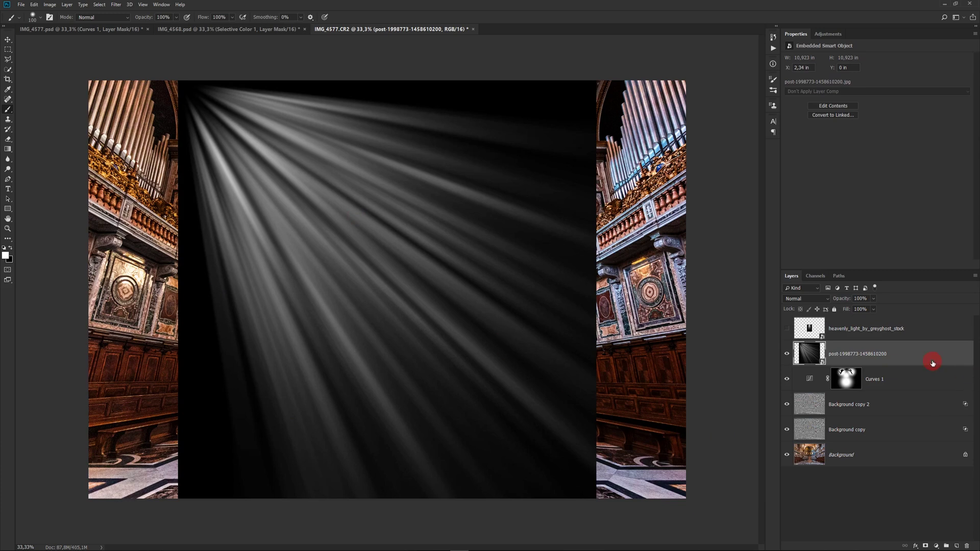
Set post-1998773 to Screen, scale it to about 71%, move it over the apse, rotate -3.3°, and show heavenly_light
{"action": "left_click", "coordinate": [828, 300]}
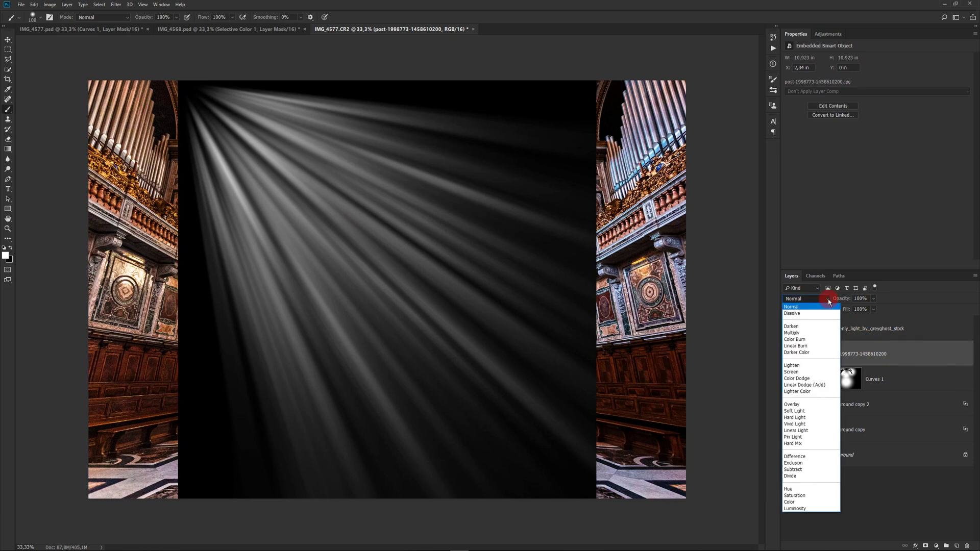
{"action": "left_click", "coordinate": [811, 372]}
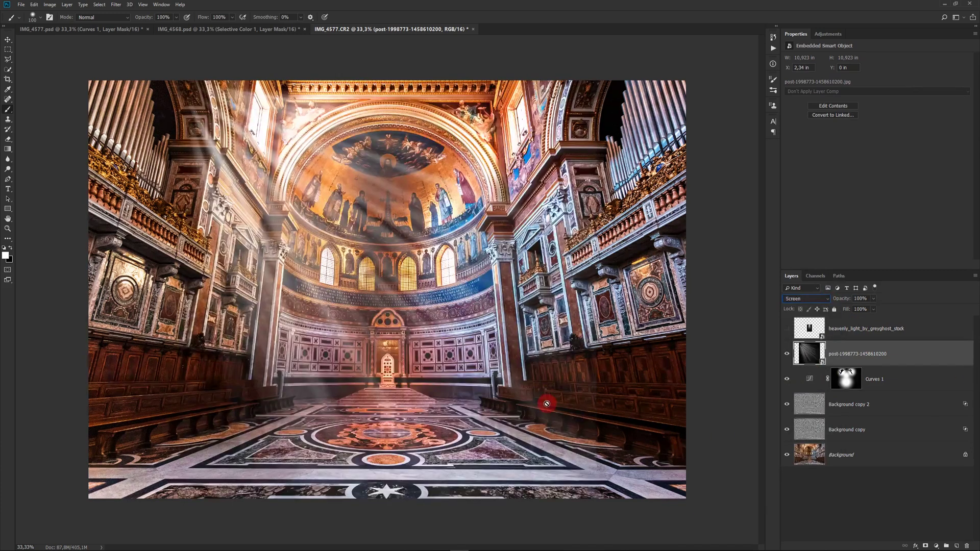
{"action": "key", "text": "ctrl+t"}
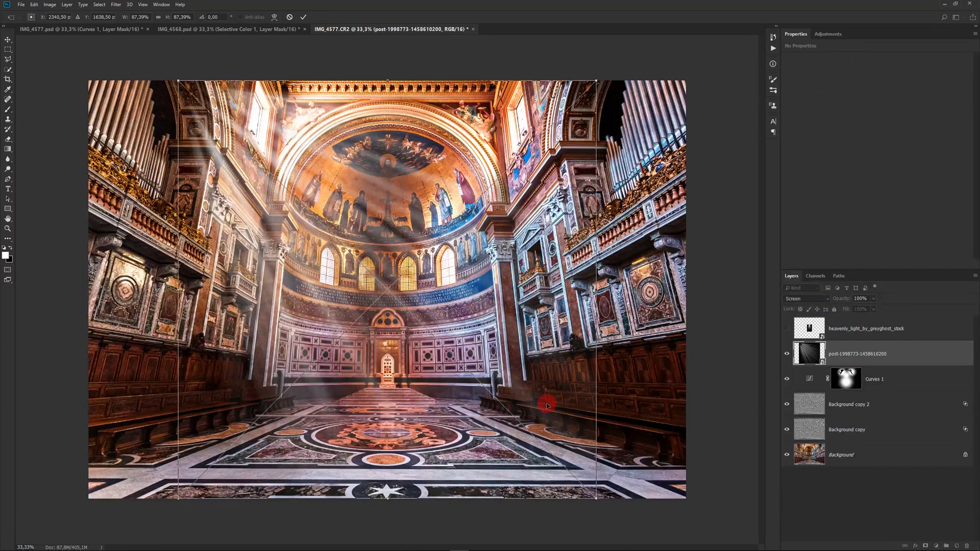
{"action": "left_click_drag", "start_coordinate": [334, 209], "coordinate": [404, 224]}
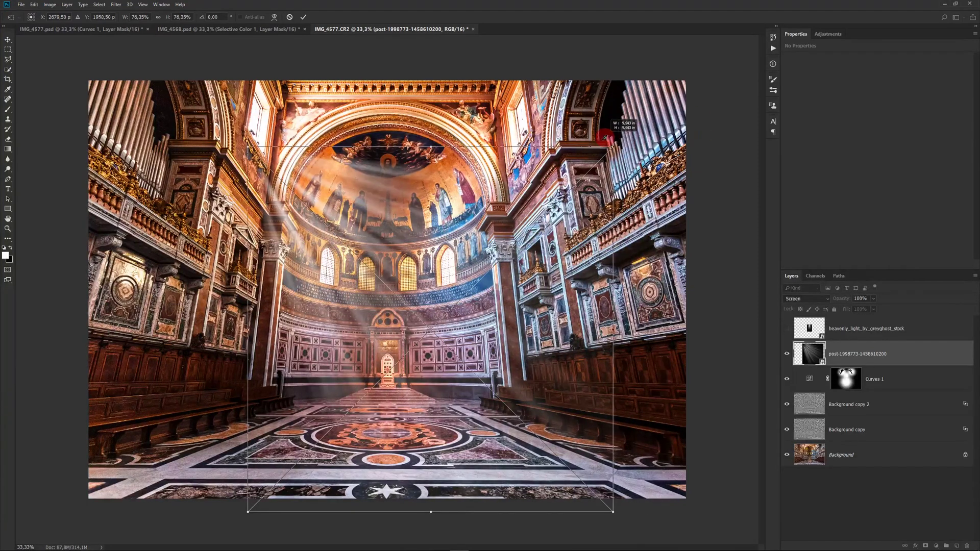
{"action": "left_click_drag", "start_coordinate": [666, 94], "coordinate": [587, 173]}
{"action": "left_click_drag", "start_coordinate": [364, 246], "coordinate": [363, 166]}
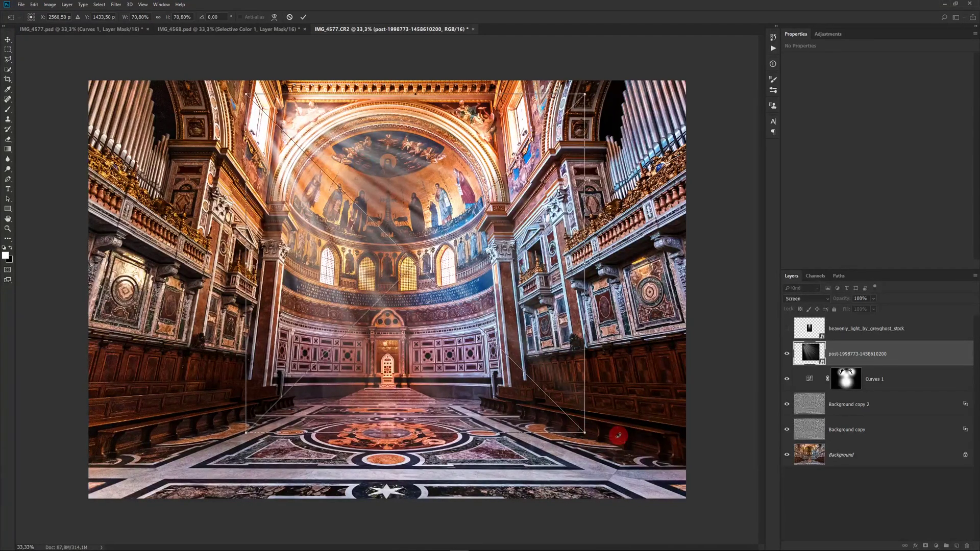
{"action": "left_click_drag", "start_coordinate": [600, 435], "coordinate": [618, 424]}
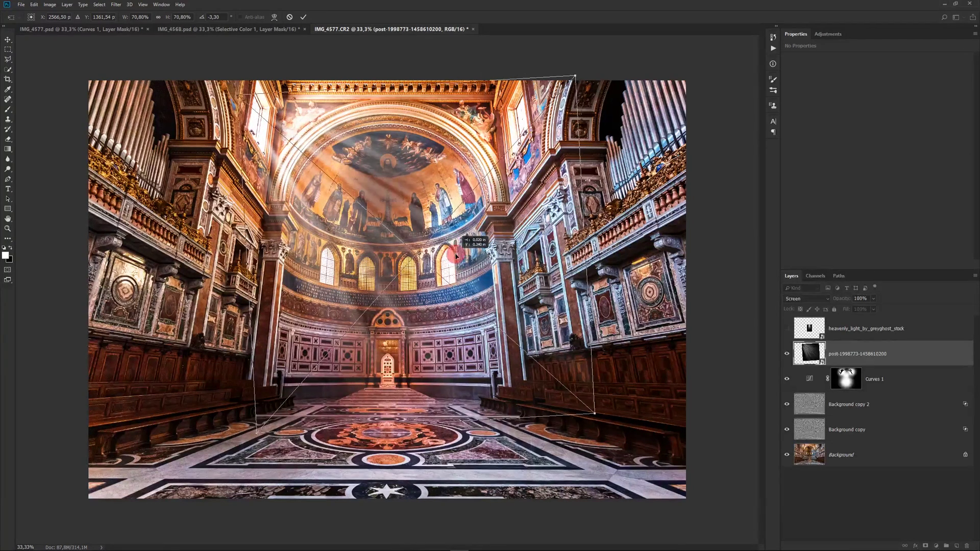
{"action": "left_click", "coordinate": [303, 17]}
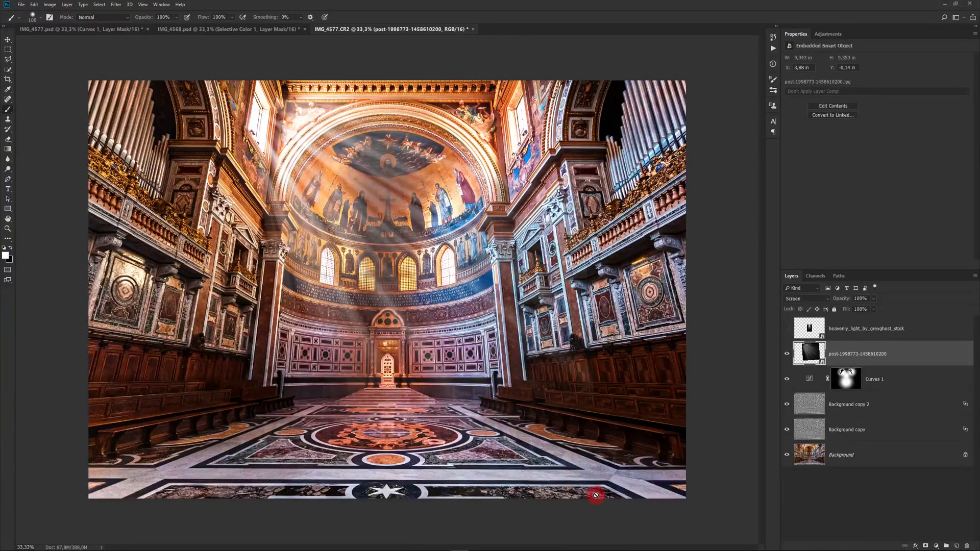
{"action": "left_click", "coordinate": [787, 331]}
{"action": "left_click", "coordinate": [866, 328]}
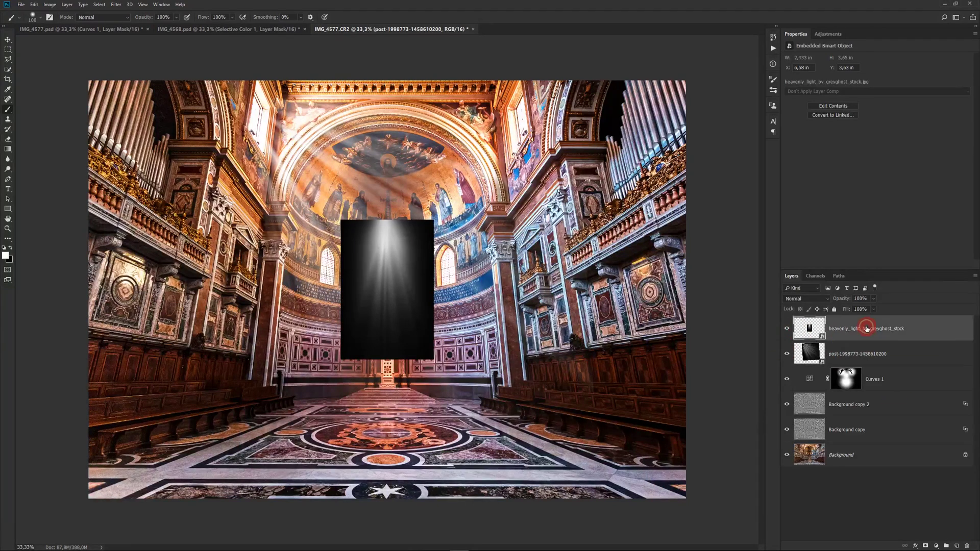
Set heavenly_light to Screen, scale it to 246% rotated -50.7°, and set its opacity to 88%
{"action": "left_click", "coordinate": [828, 301]}
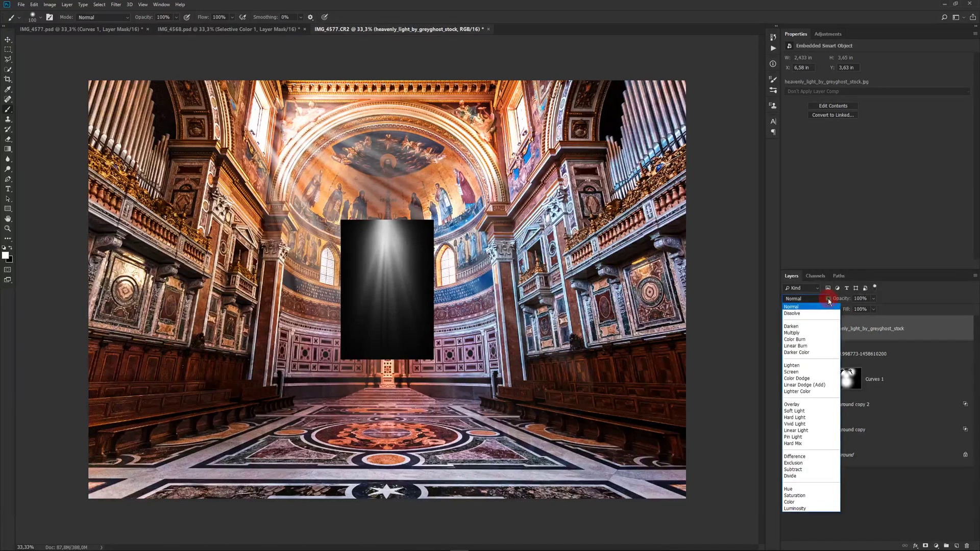
{"action": "left_click", "coordinate": [812, 375]}
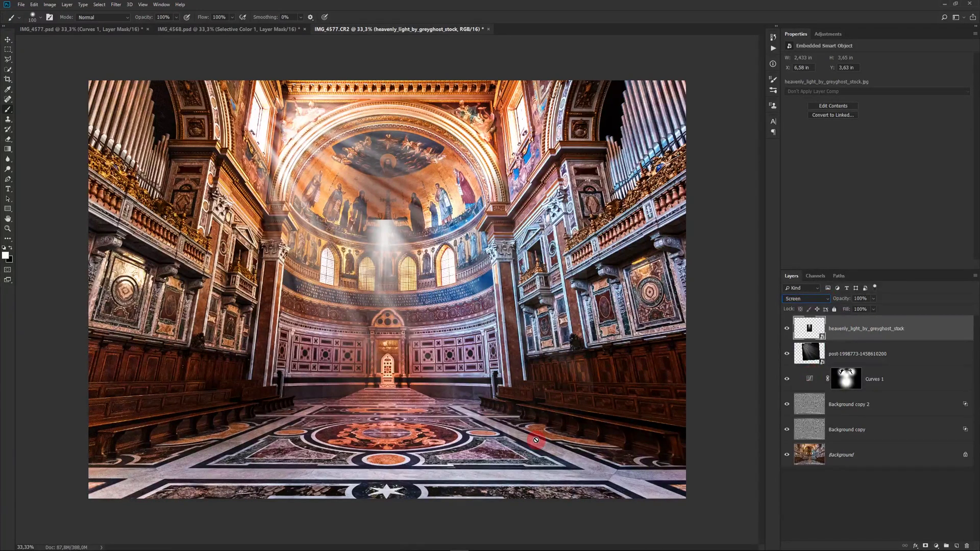
{"action": "key", "text": "ctrl+t"}
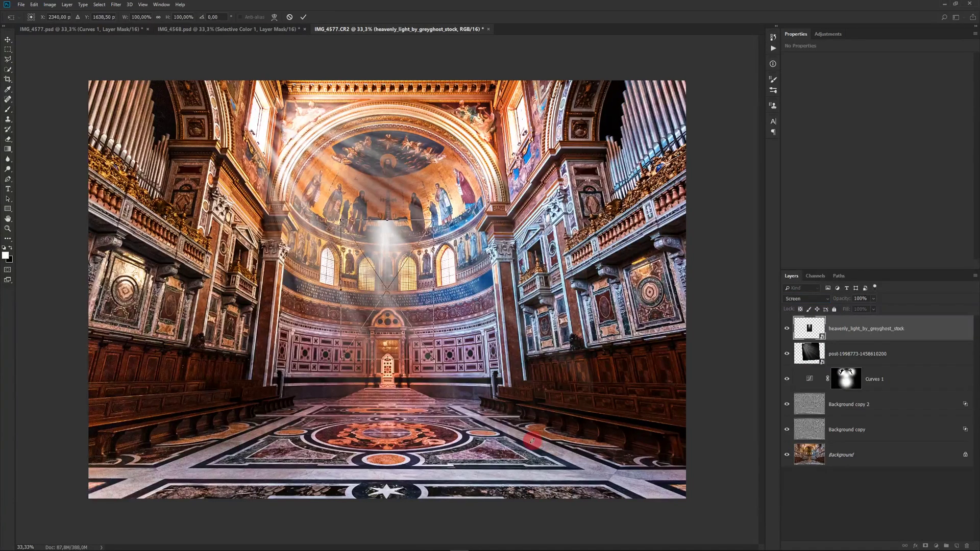
{"action": "mouse_move", "coordinate": [445, 220]}
{"action": "left_mouse_down"}
{"action": "mouse_move", "coordinate": [400, 320]}
{"action": "mouse_move", "coordinate": [394, 259]}
{"action": "mouse_move", "coordinate": [363, 183]}
{"action": "left_mouse_up"}
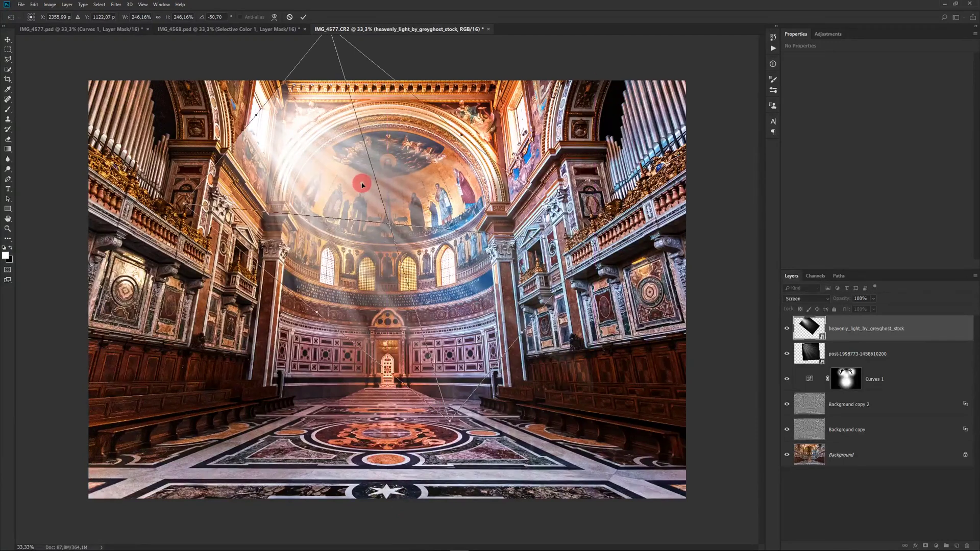
{"action": "left_click", "coordinate": [304, 19]}
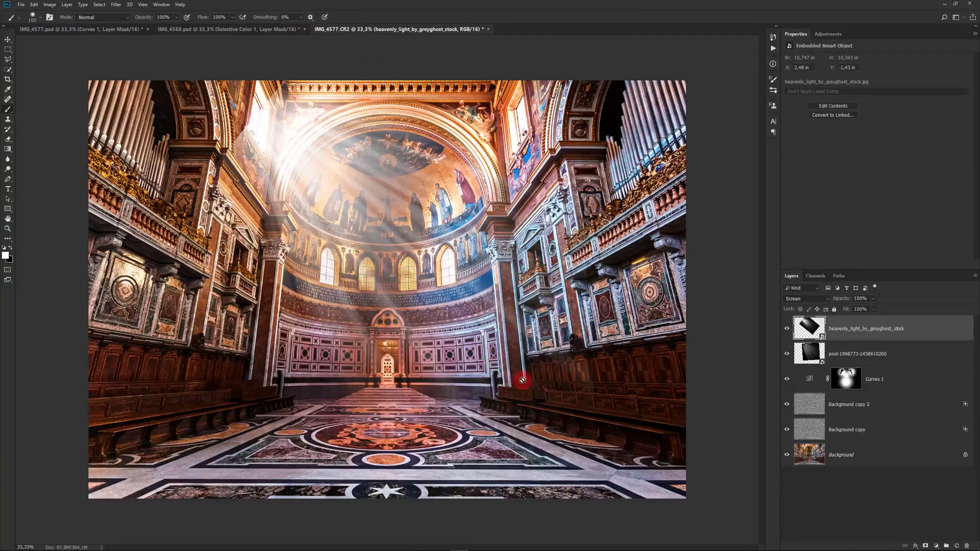
{"action": "left_click_drag", "start_coordinate": [846, 300], "coordinate": [840, 301]}
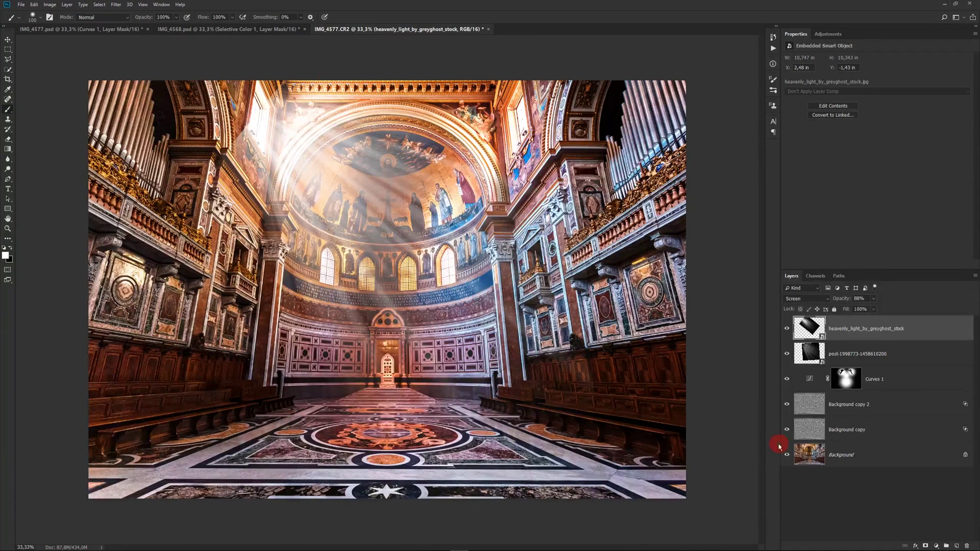
{"action": "left_click", "coordinate": [865, 356], "text": "shift"}
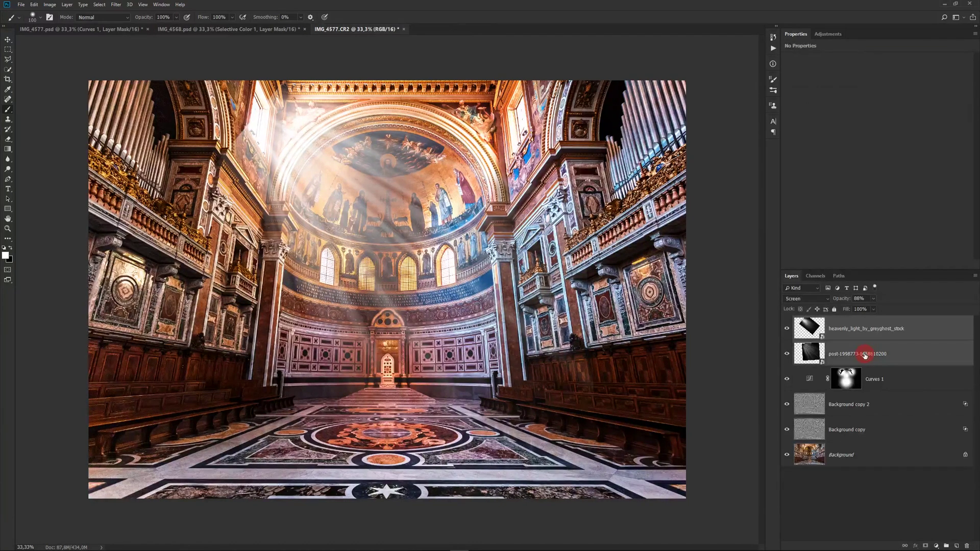
Merge both light-ray layers into heavenly light, blend it in Screen, and add a layer mask
{"action": "right_click", "coordinate": [860, 350]}
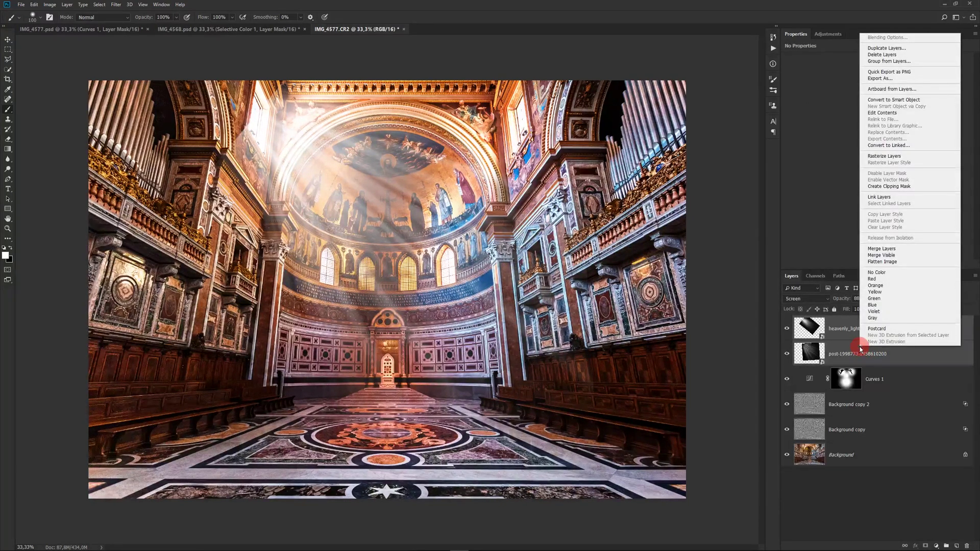
{"action": "left_click", "coordinate": [908, 251]}
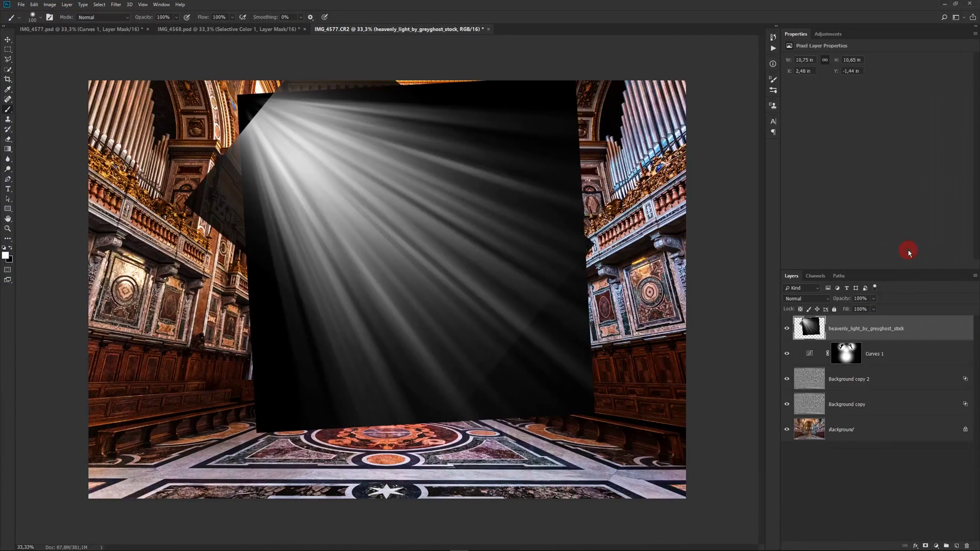
{"action": "left_click", "coordinate": [828, 300]}
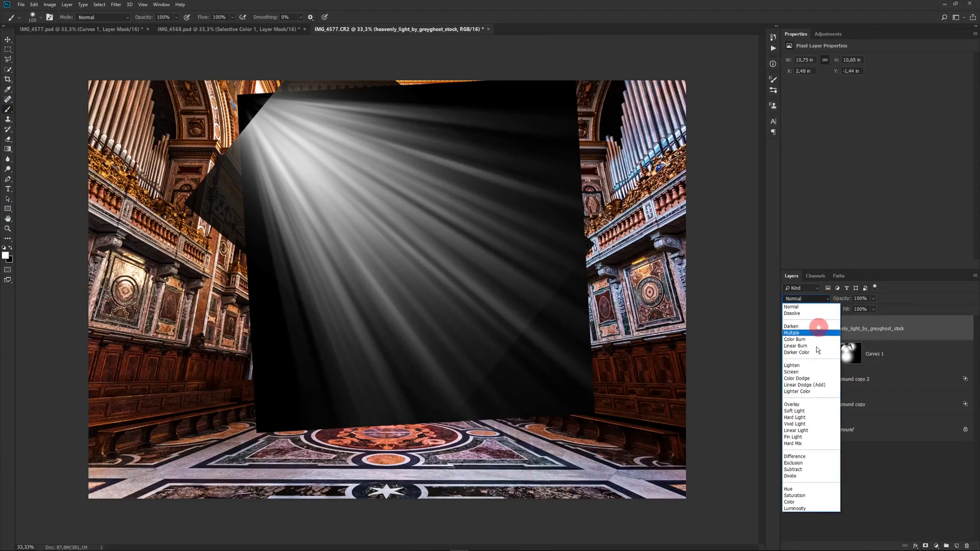
{"action": "left_click", "coordinate": [815, 373]}
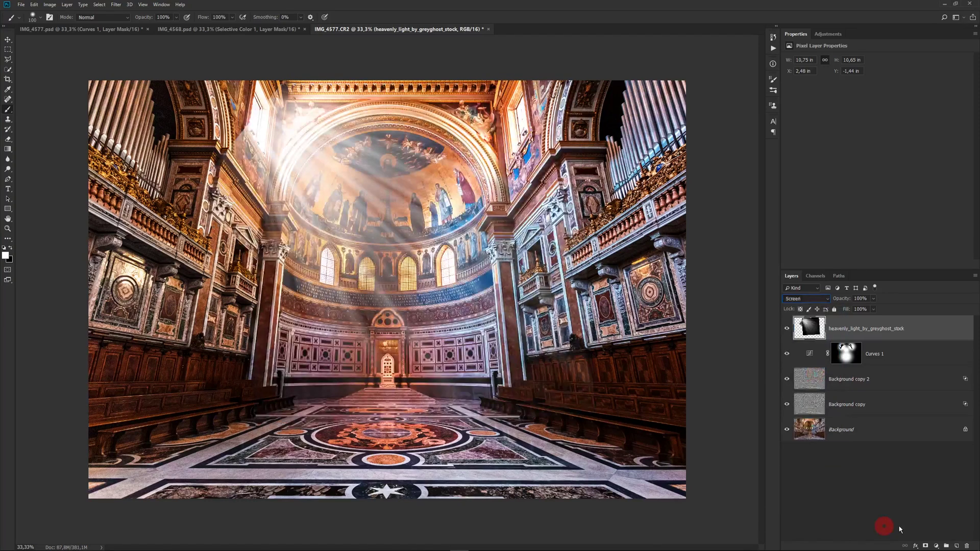
{"action": "left_click", "coordinate": [926, 545]}
Paint black with a large brush on the light mask to fade the rays at the top-left and left side
{"action": "key", "text": "x"}
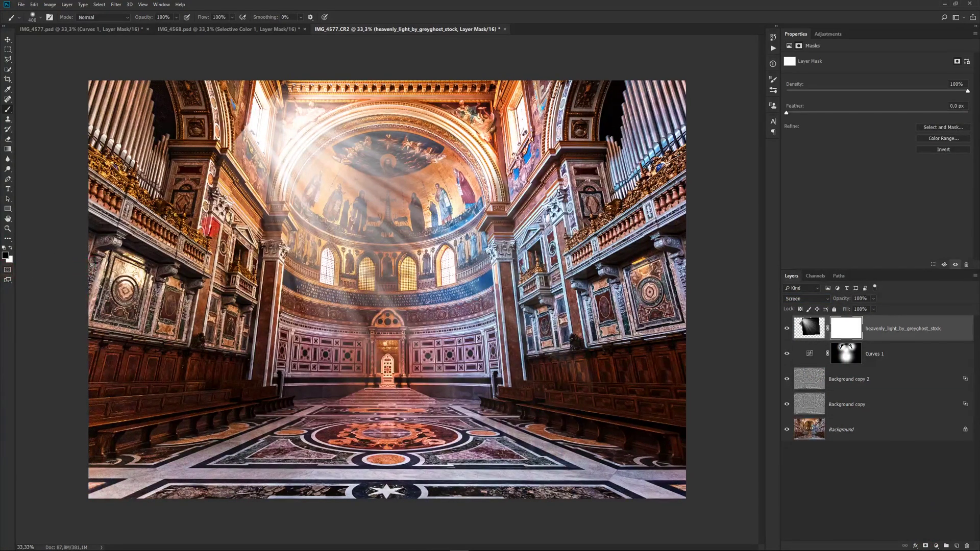
{"action": "key", "text": "bracketright"}
{"action": "key", "text": "bracketright"}
{"action": "key", "text": "bracketright"}
{"action": "left_click_drag", "start_coordinate": [201, 153], "coordinate": [193, 134]}
{"action": "left_click_drag", "start_coordinate": [323, 37], "coordinate": [303, 423]}
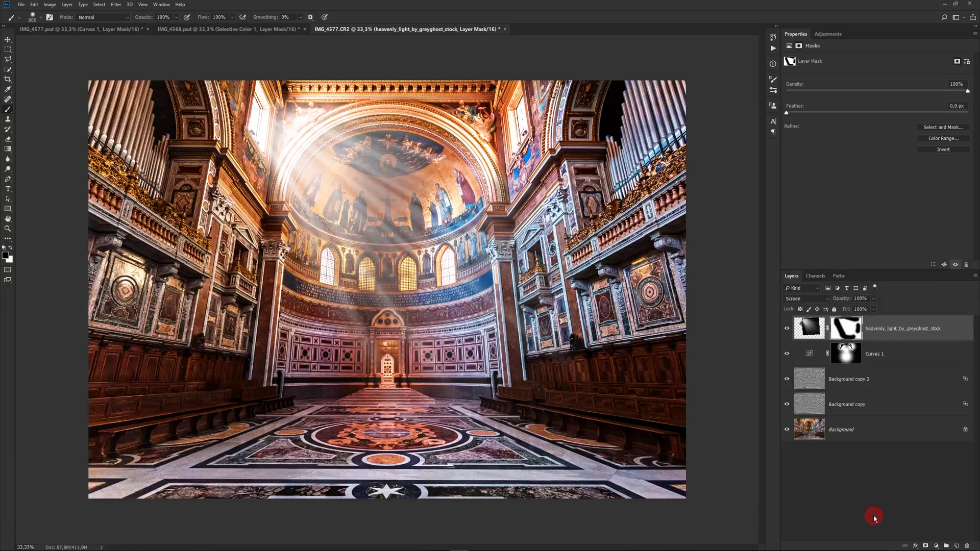
Toggle the Background visibility to compare the light-rays edit with the original photo
{"action": "left_click", "coordinate": [786, 432], "text": "alt"}
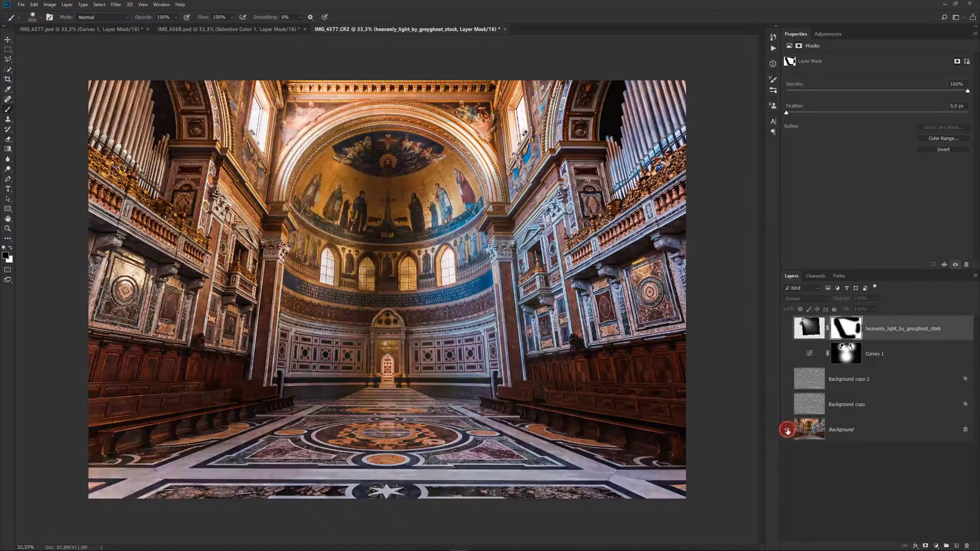
{"action": "left_click", "coordinate": [787, 431], "text": "alt"}
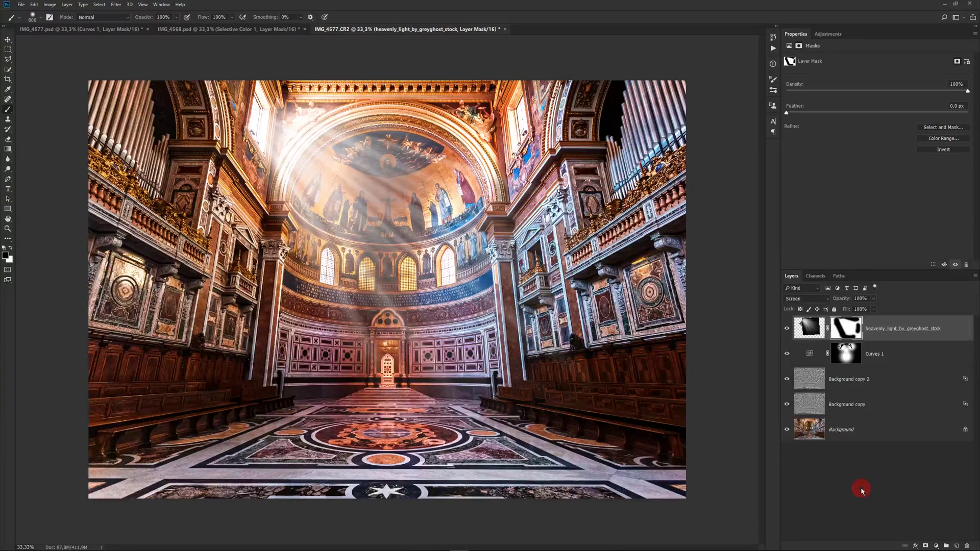
{"action": "left_click", "coordinate": [937, 546]}
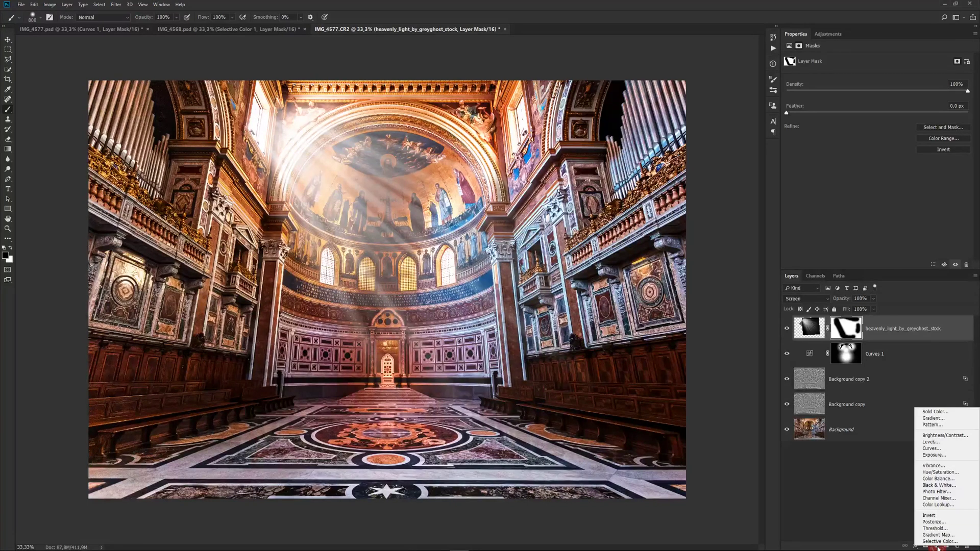
Add a Gradient Map adjustment layer and reset its gradient presets to the defaults
{"action": "left_click", "coordinate": [940, 536]}
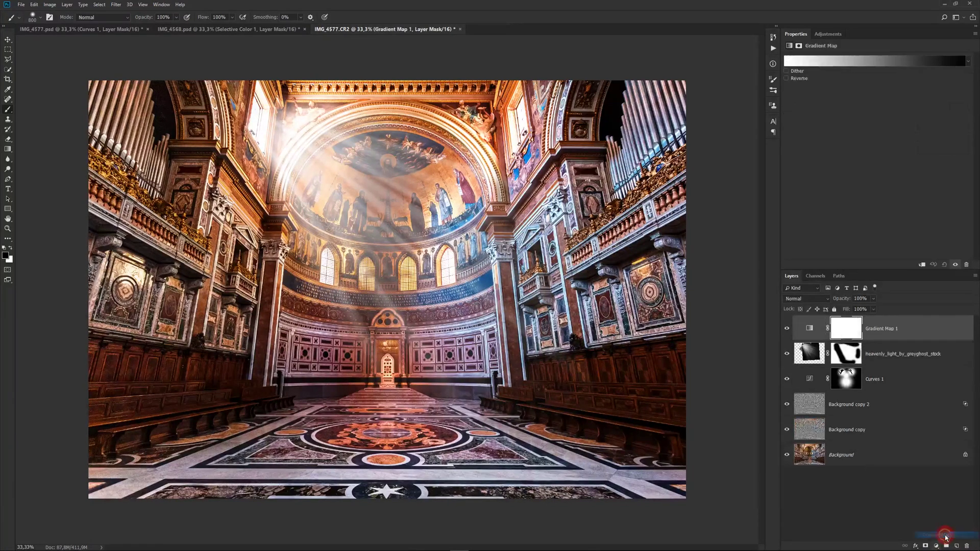
{"action": "left_click", "coordinate": [862, 61]}
{"action": "mouse_move", "coordinate": [764, 57]}
{"action": "left_mouse_down"}
{"action": "mouse_move", "coordinate": [678, 68]}
{"action": "mouse_move", "coordinate": [704, 114]}
{"action": "left_mouse_up"}
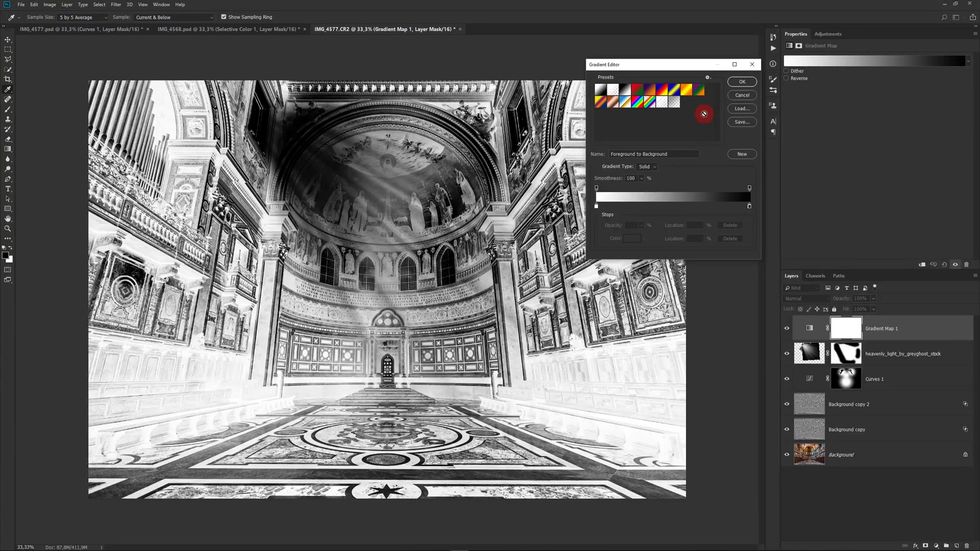
{"action": "left_click_drag", "start_coordinate": [704, 113], "coordinate": [708, 84]}
{"action": "left_click", "coordinate": [708, 78]}
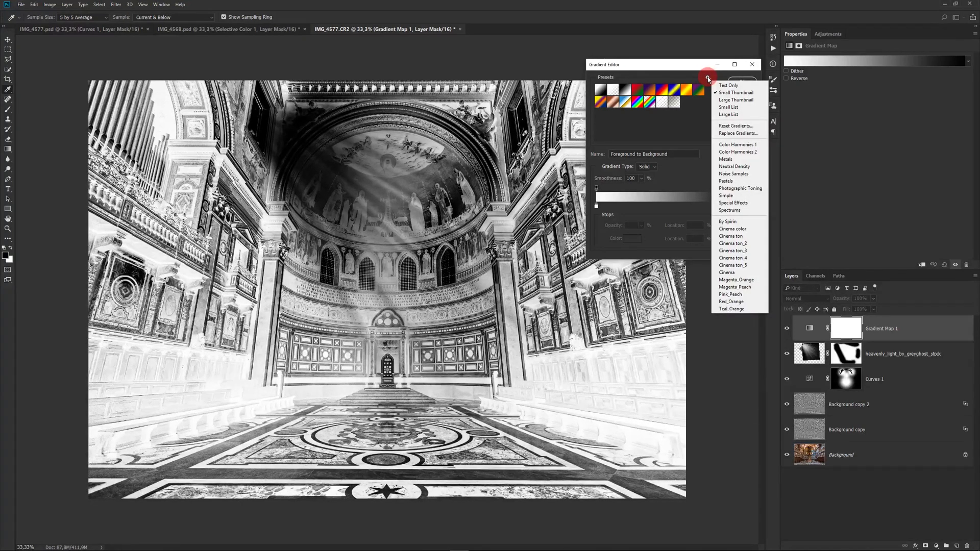
{"action": "left_click", "coordinate": [746, 127]}
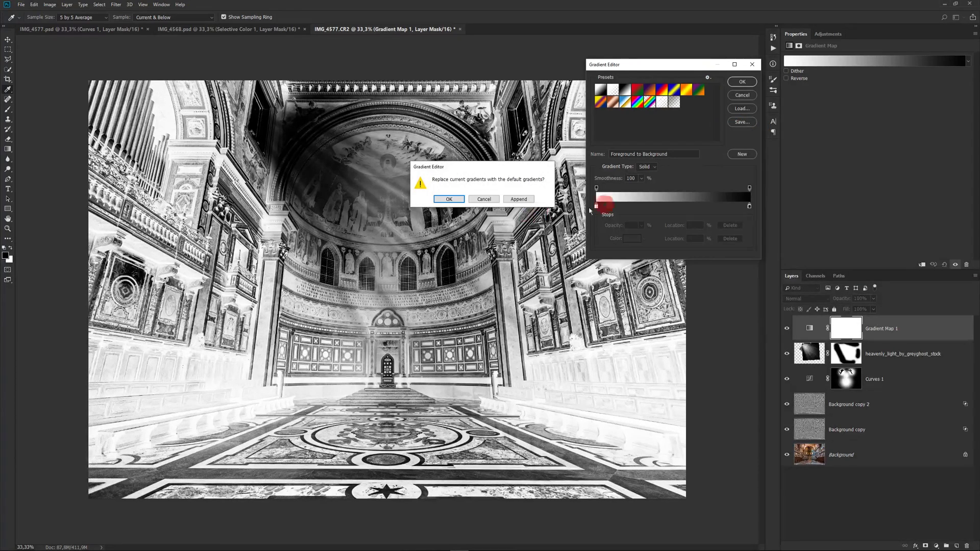
{"action": "left_click", "coordinate": [450, 200]}
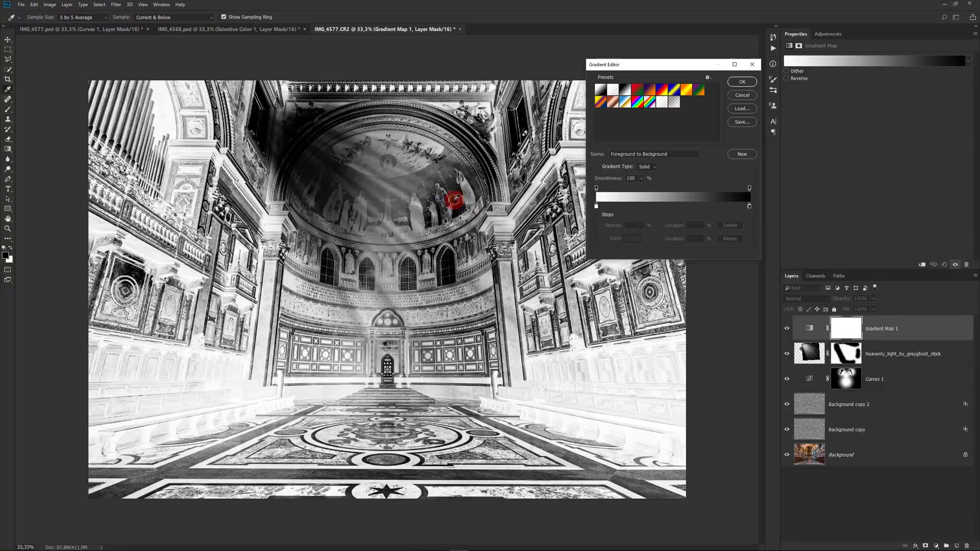
Load the Photographic Toning gradients and apply Copper 1 to the Gradient Map
{"action": "left_click", "coordinate": [708, 79]}
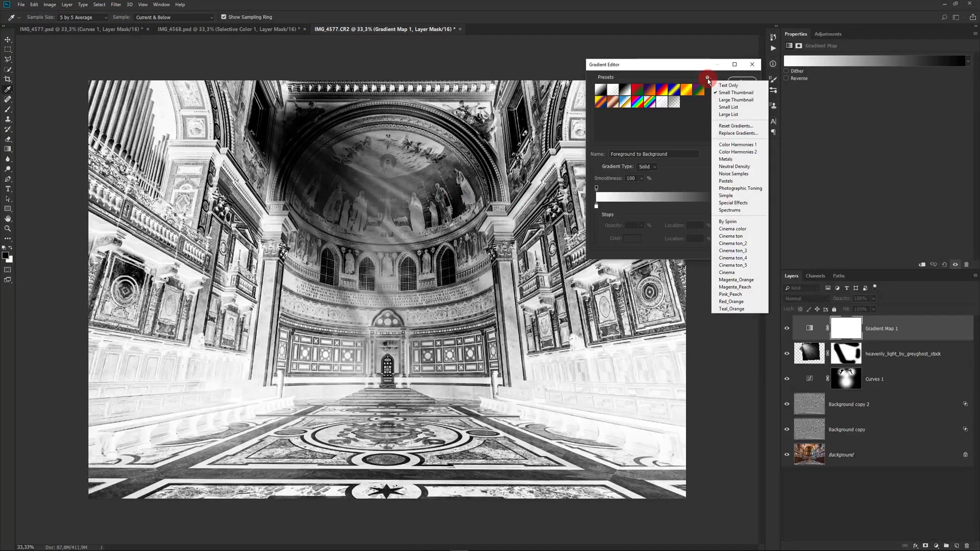
{"action": "left_click", "coordinate": [738, 192]}
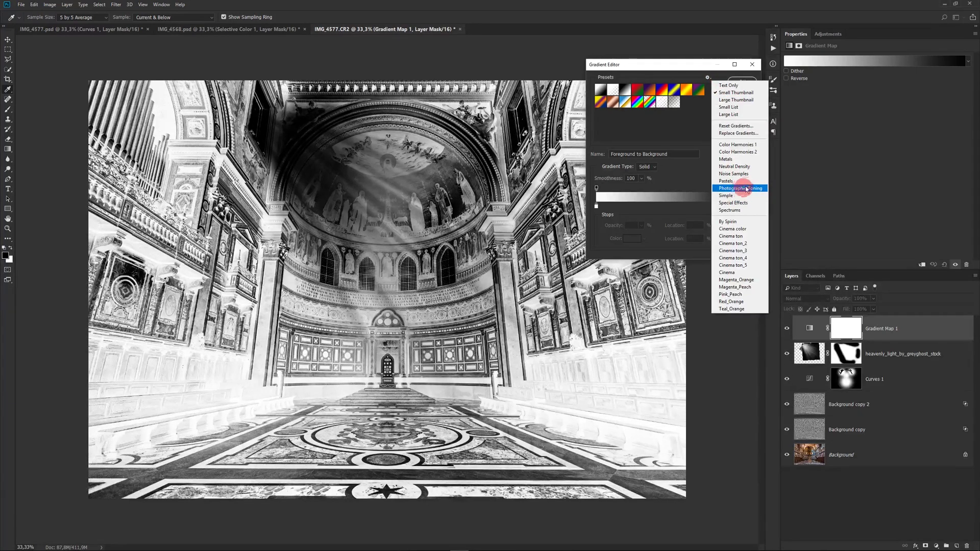
{"action": "left_click", "coordinate": [748, 189]}
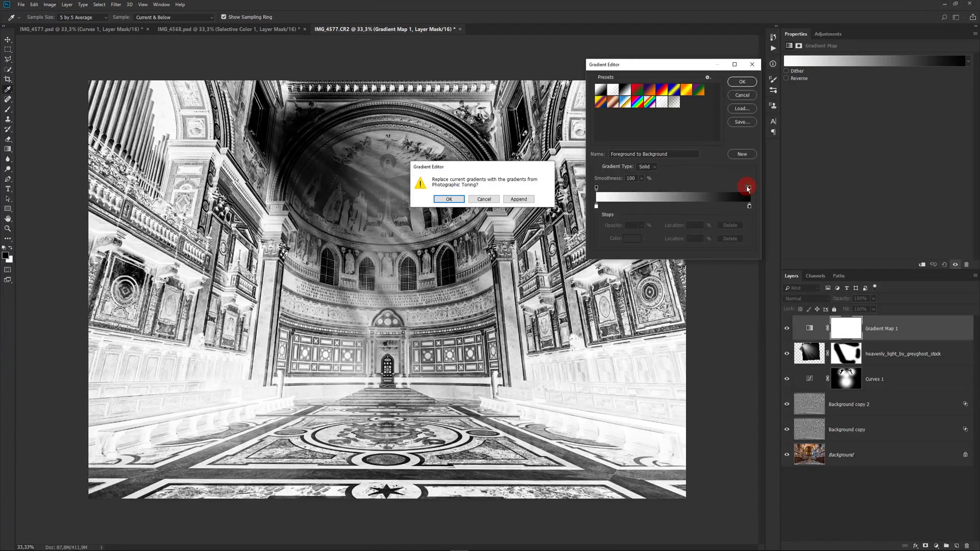
{"action": "left_click", "coordinate": [452, 199]}
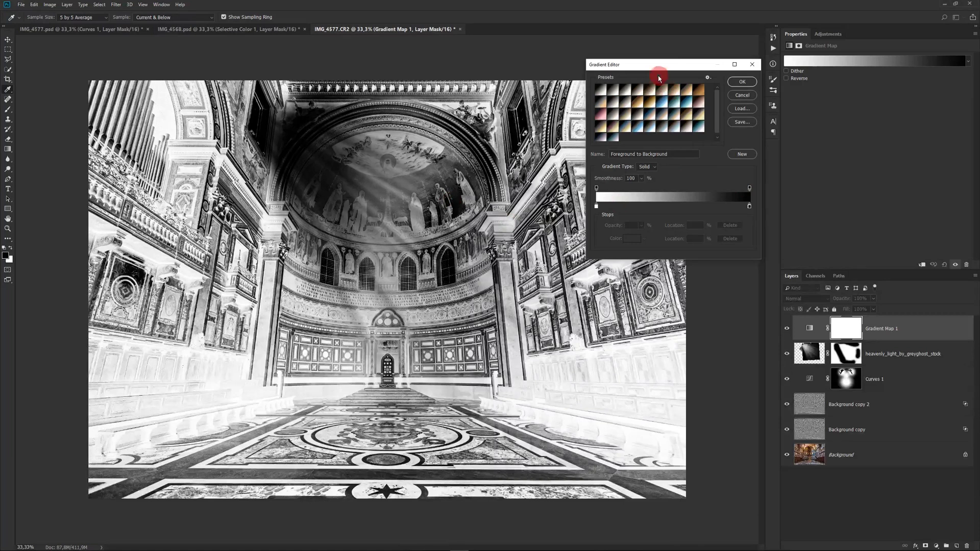
{"action": "mouse_move", "coordinate": [661, 64]}
{"action": "left_mouse_down"}
{"action": "mouse_move", "coordinate": [816, 111]}
{"action": "mouse_move", "coordinate": [810, 86]}
{"action": "left_mouse_up"}
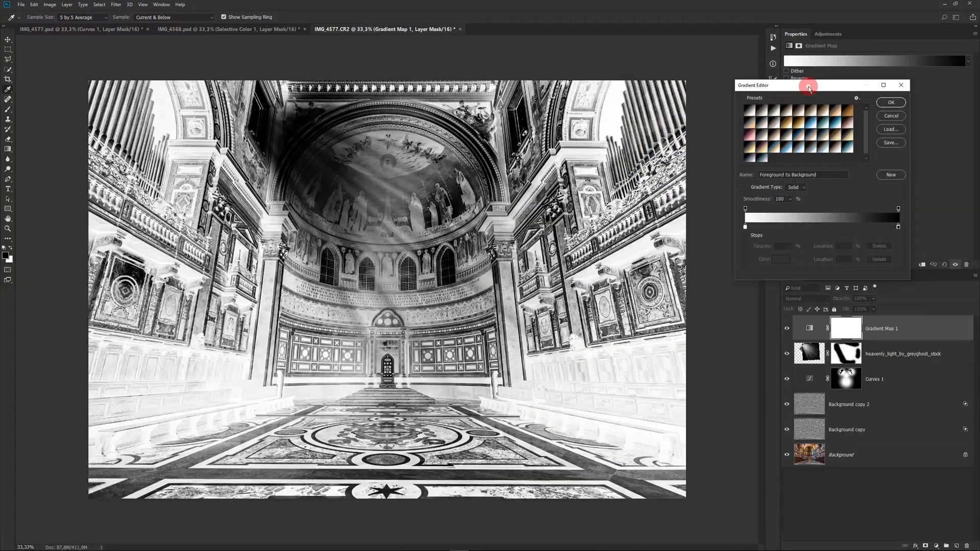
{"action": "left_click_drag", "start_coordinate": [866, 142], "coordinate": [865, 147]}
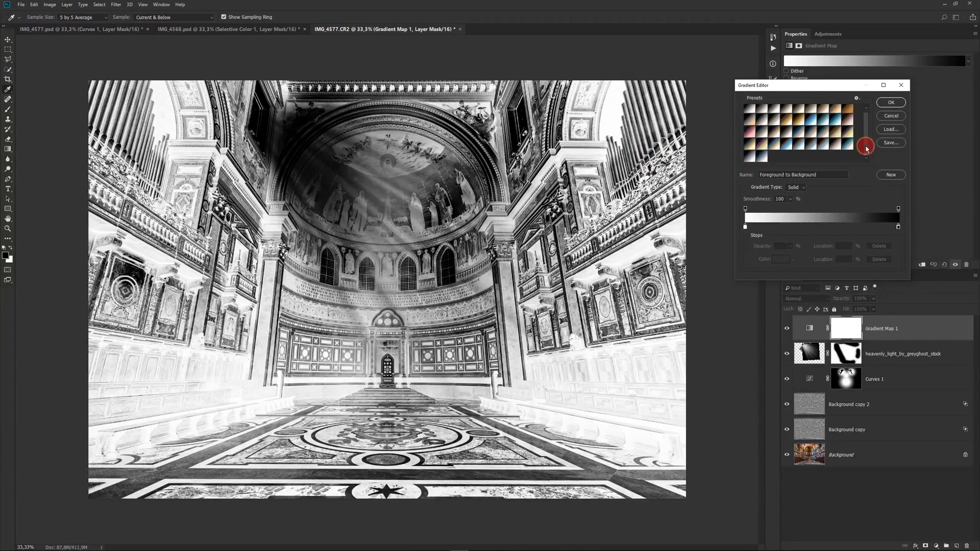
{"action": "left_click", "coordinate": [850, 122]}
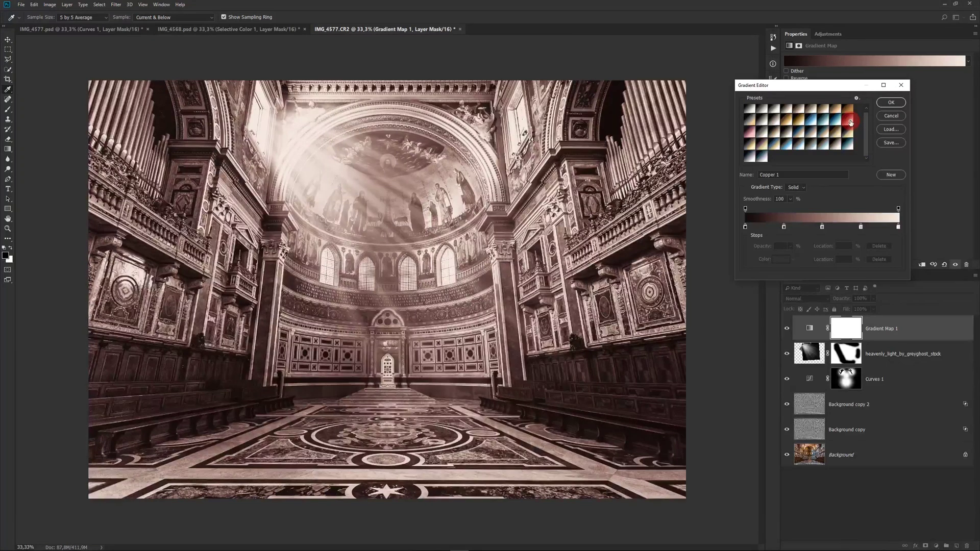
{"action": "left_click_drag", "start_coordinate": [866, 131], "coordinate": [866, 117]}
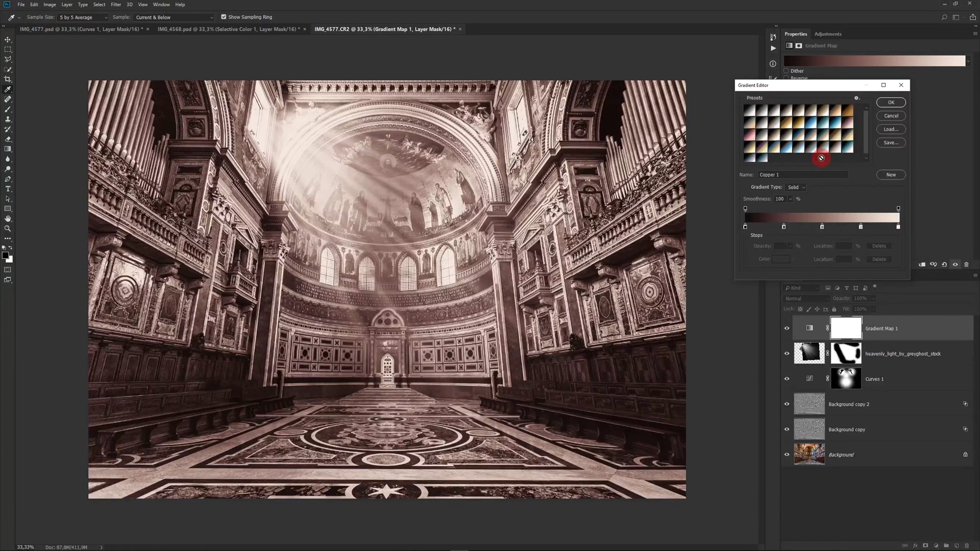
{"action": "left_click", "coordinate": [892, 103]}
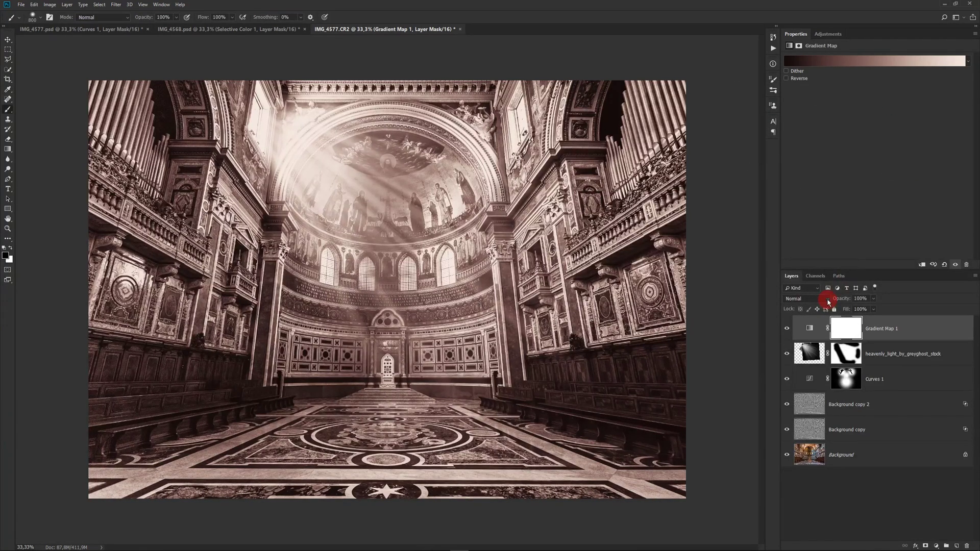
Set Gradient Map 1 to Multiply blend mode at 25% opacity
{"action": "left_click", "coordinate": [828, 302]}
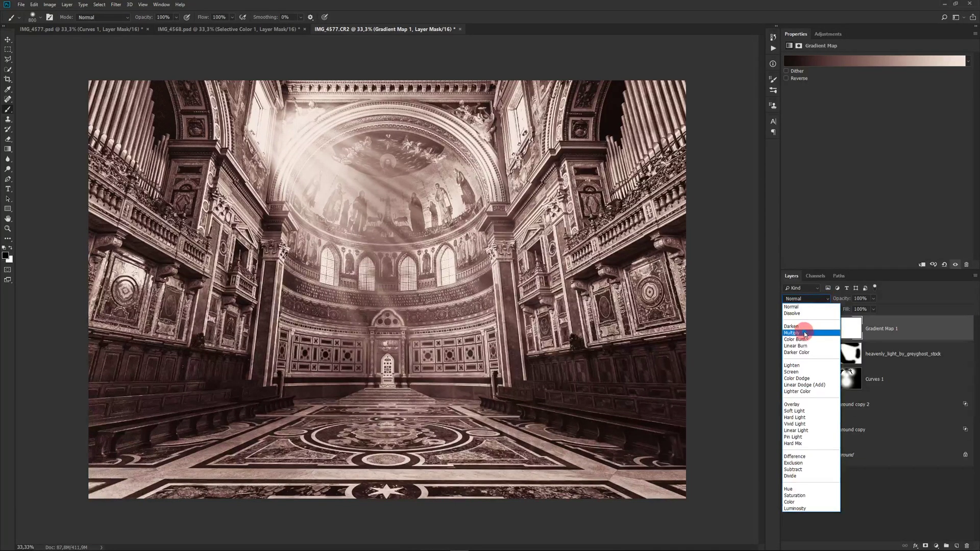
{"action": "left_click", "coordinate": [805, 333]}
{"action": "left_click", "coordinate": [844, 300]}
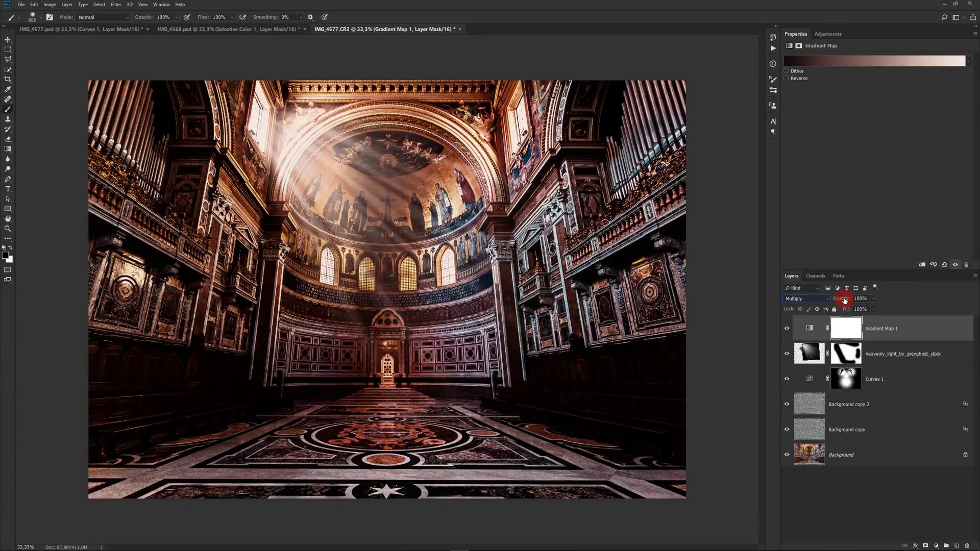
{"action": "left_click_drag", "start_coordinate": [845, 301], "coordinate": [852, 299]}
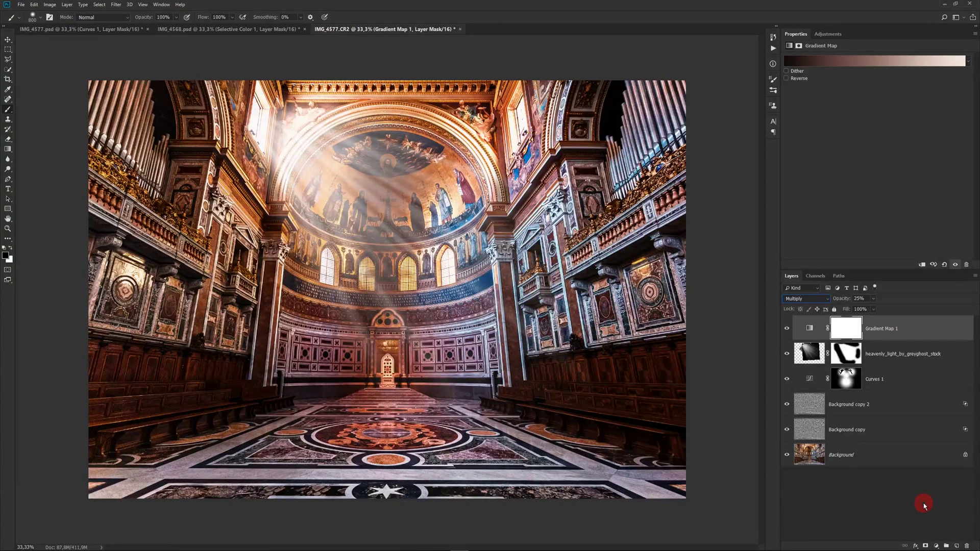
Add a second Curves layer, pulling in the white point and raising the black point output
{"action": "left_click", "coordinate": [937, 546]}
{"action": "left_click", "coordinate": [959, 450]}
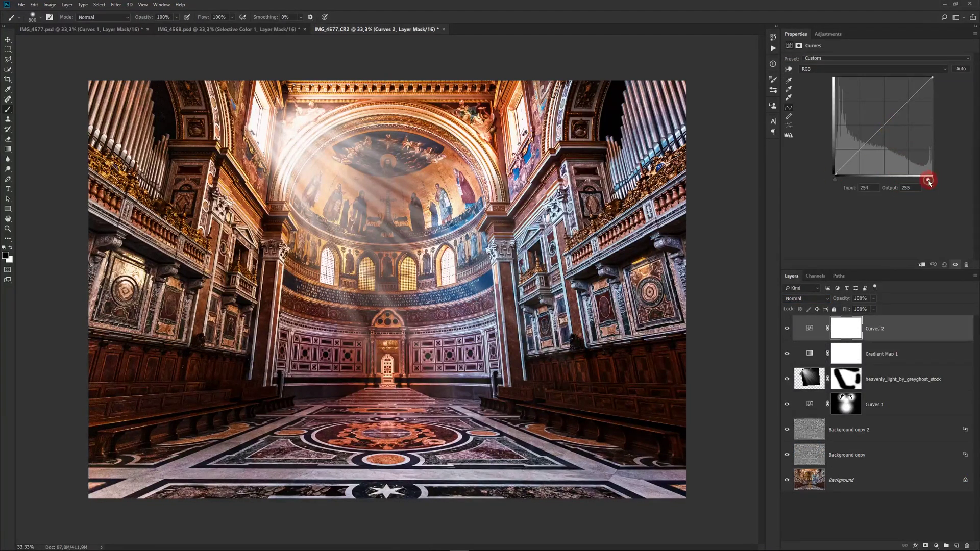
{"action": "left_click_drag", "start_coordinate": [929, 183], "coordinate": [926, 184]}
{"action": "left_click", "coordinate": [835, 174]}
{"action": "left_click_drag", "start_coordinate": [835, 174], "coordinate": [830, 168]}
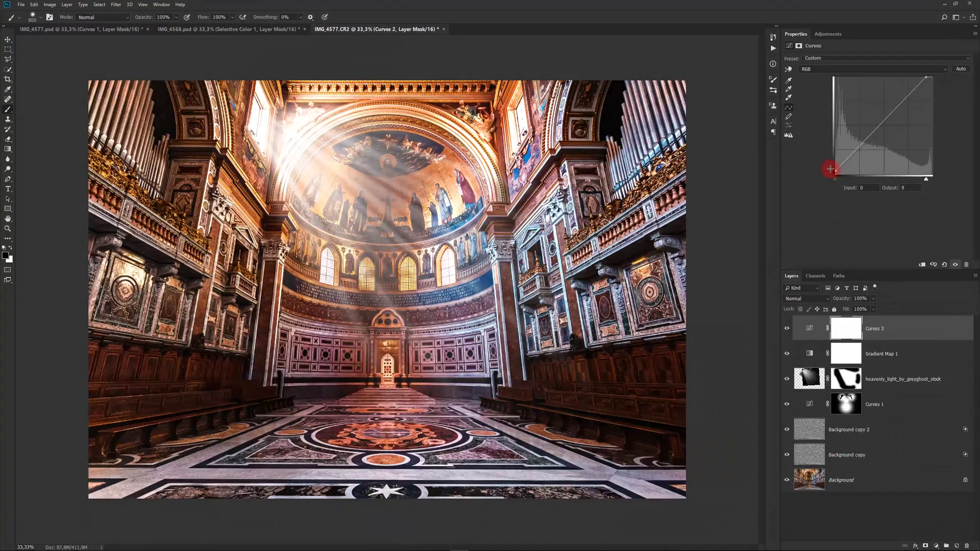
{"action": "left_click_drag", "start_coordinate": [830, 169], "coordinate": [830, 167]}
Add two curve points for a gentle S-curve, then stamp visible layers into a merged layer
{"action": "left_click", "coordinate": [861, 145]}
{"action": "left_click", "coordinate": [902, 102]}
{"action": "left_click", "coordinate": [873, 511]}
{"action": "key", "text": "ctrl+shift+alt+e"}
Apply Smart Sharpen to merged Layer 1 with Amount 135% and Radius 2 px
{"action": "key", "text": "x"}
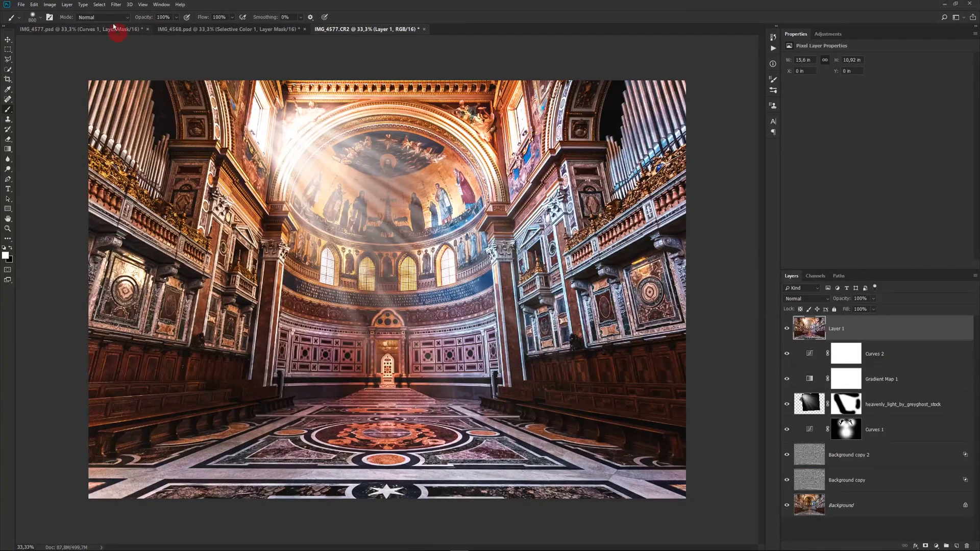
{"action": "left_click", "coordinate": [115, 7]}
{"action": "mouse_move", "coordinate": [124, 134]}
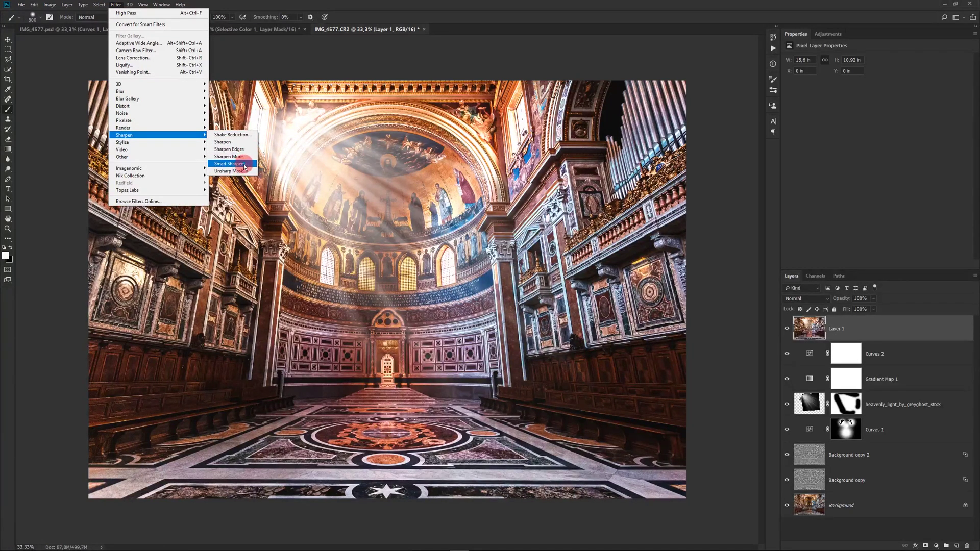
{"action": "left_click", "coordinate": [245, 164]}
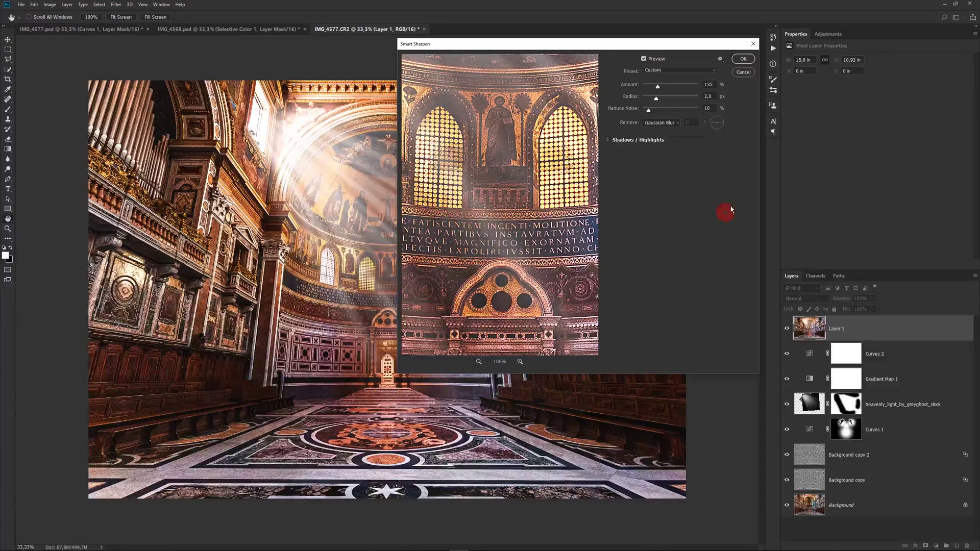
{"action": "left_click", "coordinate": [744, 60]}
{"action": "key", "text": "b"}
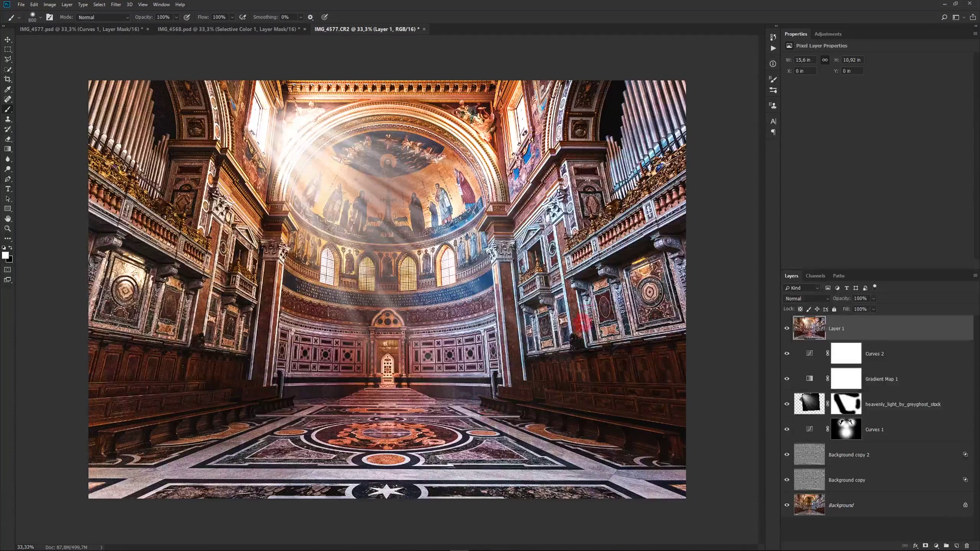
Set merged Layer 1 opacity to 72%, then hide the edits to view the original Background
{"action": "left_click_drag", "start_coordinate": [843, 301], "coordinate": [844, 309]}
{"action": "left_click_drag", "start_coordinate": [845, 309], "coordinate": [842, 300]}
{"action": "left_click_drag", "start_coordinate": [841, 300], "coordinate": [924, 241]}
{"action": "left_click", "coordinate": [788, 507], "text": "alt"}
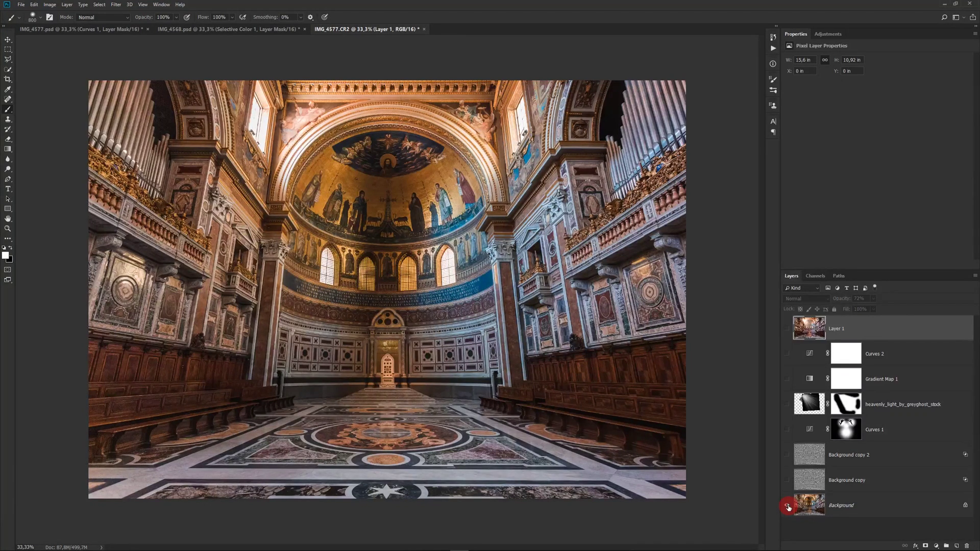
{"action": "left_click", "coordinate": [788, 506], "text": "alt"}
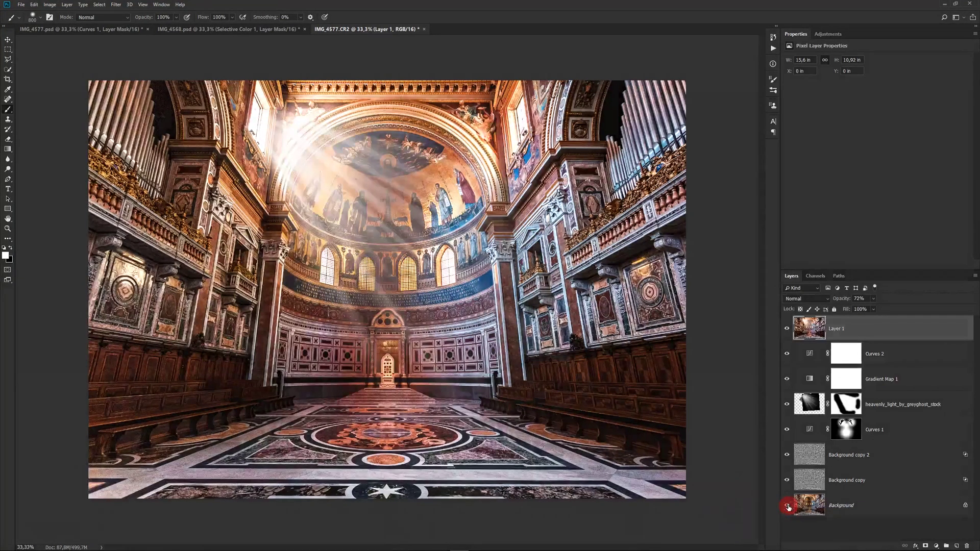